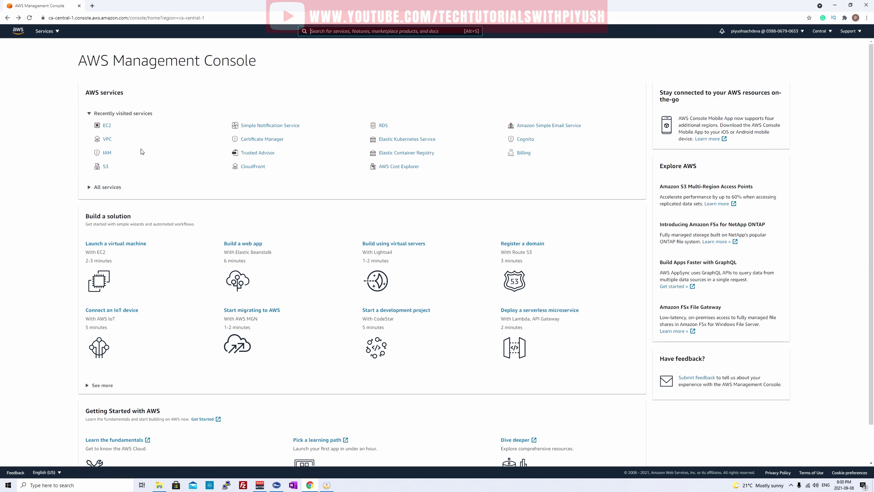
Review the existing VPCs, including the DefaultVPC details, and the internet gateways and route tables belonging to them.
left_click(107, 139)
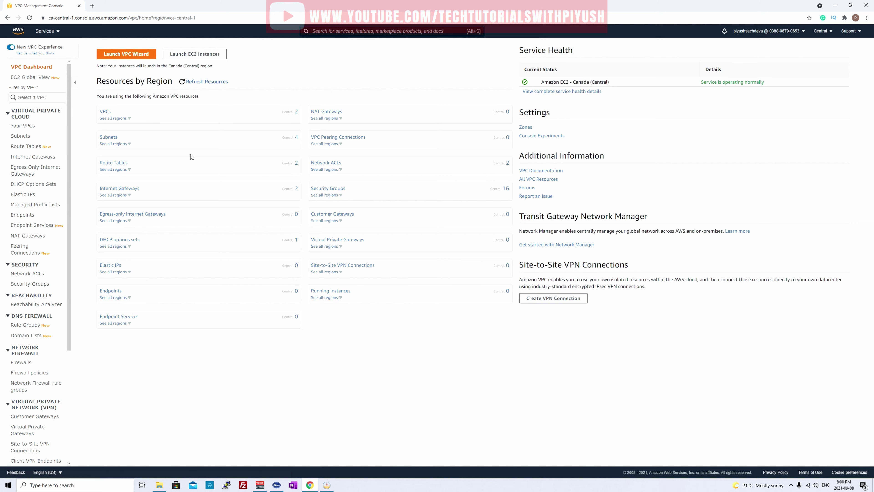
left_click(102, 110)
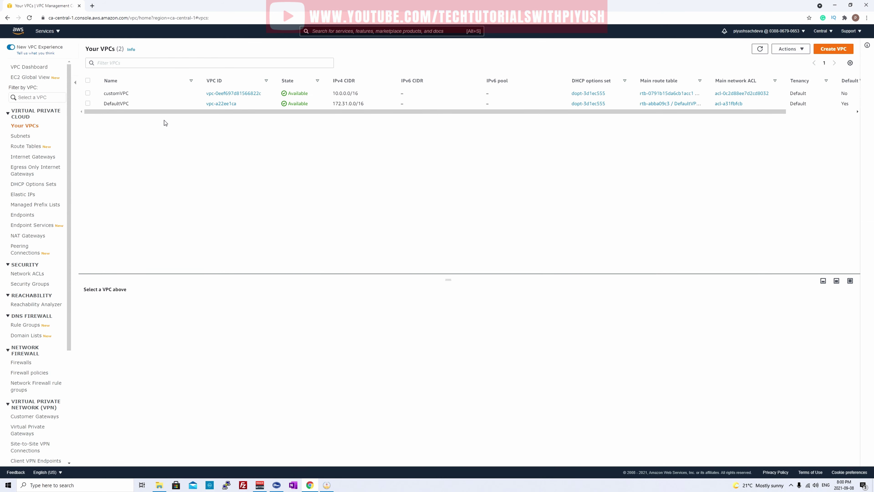
left_click(88, 105)
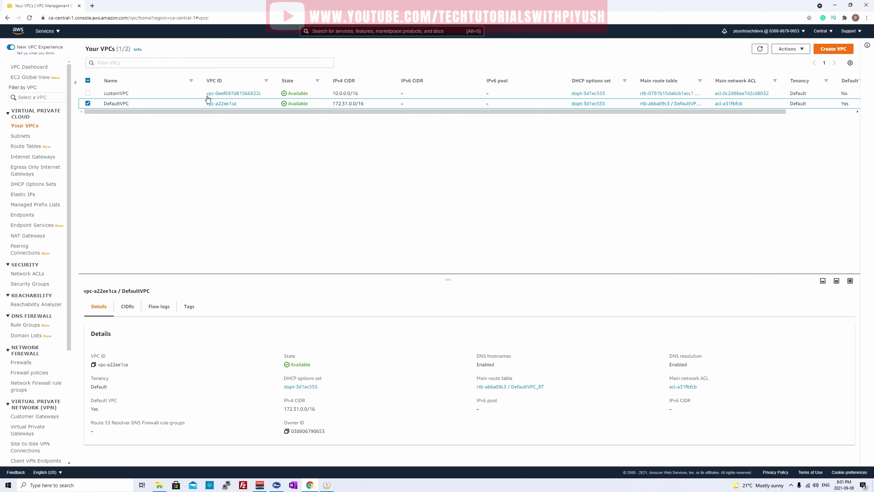
left_click(88, 103)
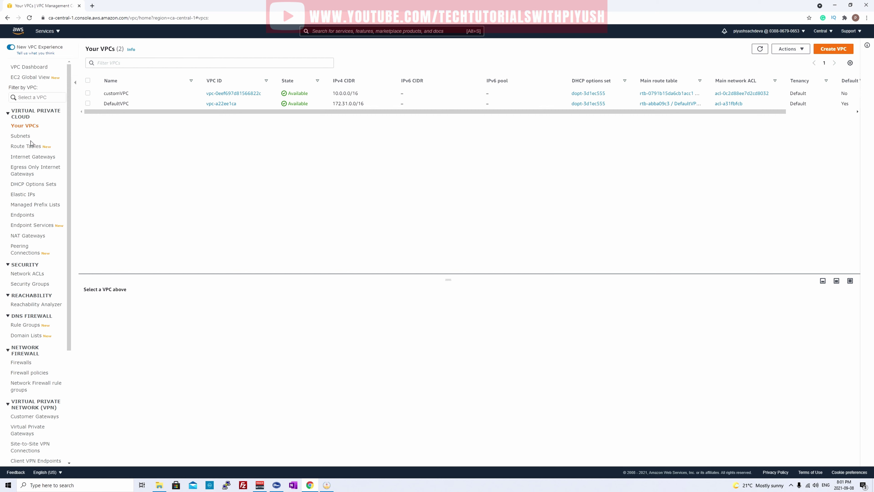
left_click(33, 157)
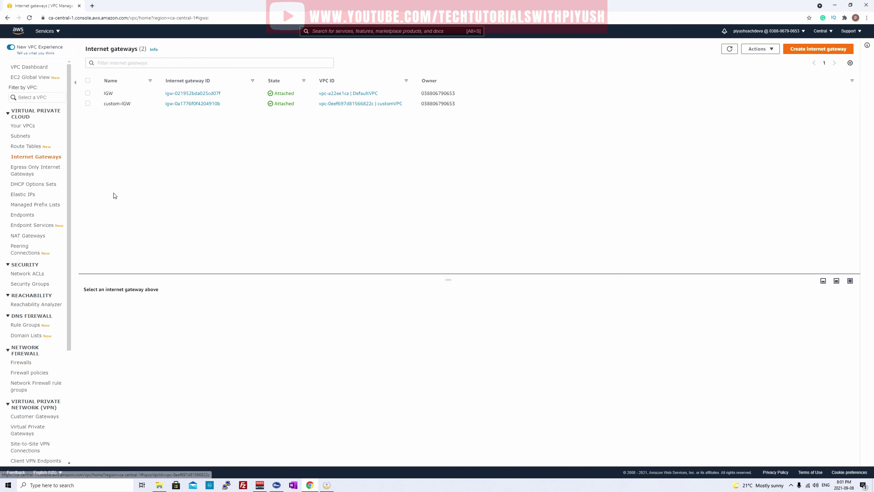
left_click(53, 147)
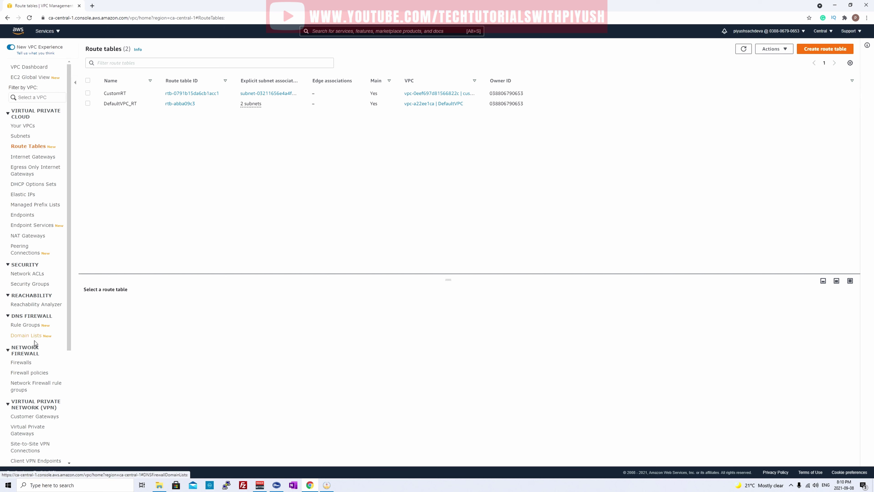
Create a VPC peering connection named custompeering in the same account and region, with DefaultVPC as requester and customVPC as accepter.
left_click(27, 256)
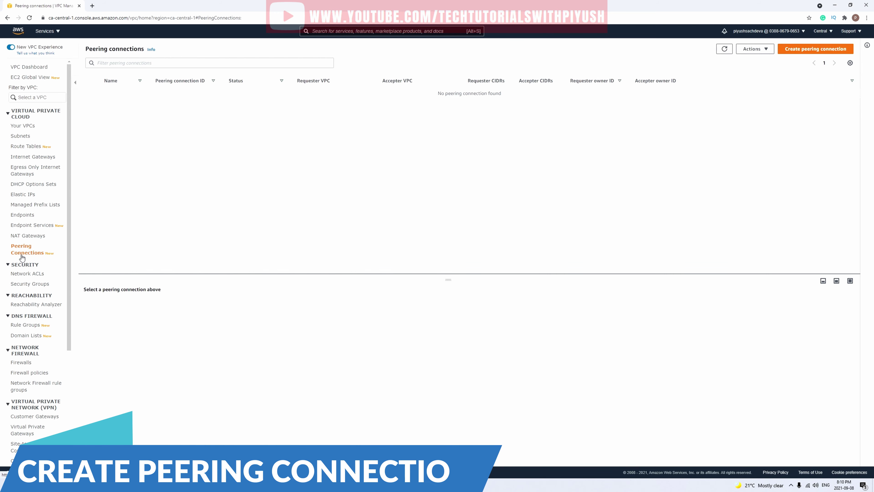
left_click(818, 49)
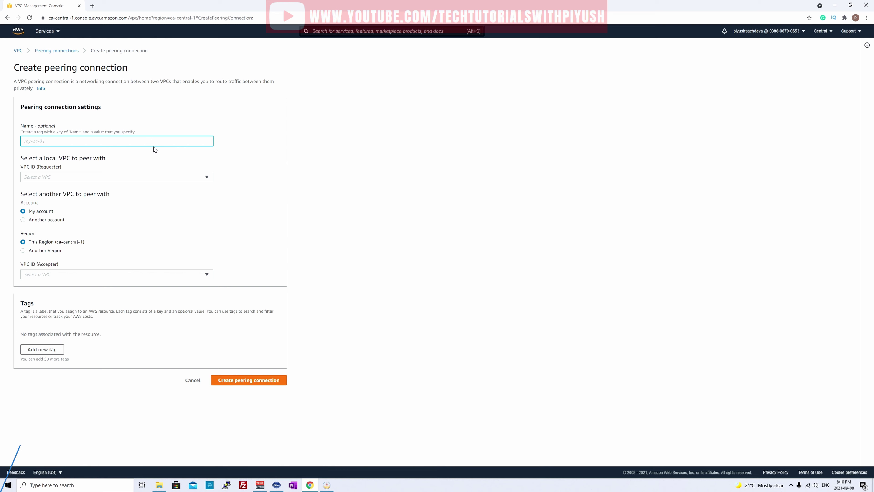
type("custompeering")
left_click(123, 177)
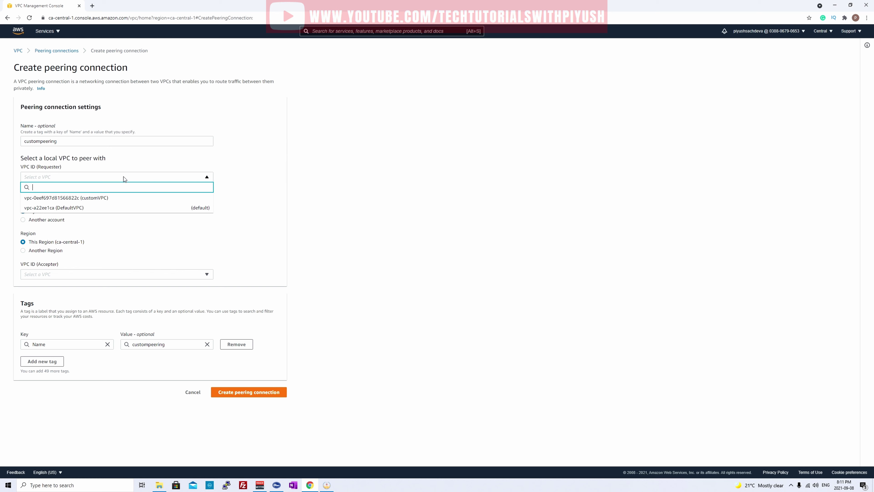
left_click(85, 208)
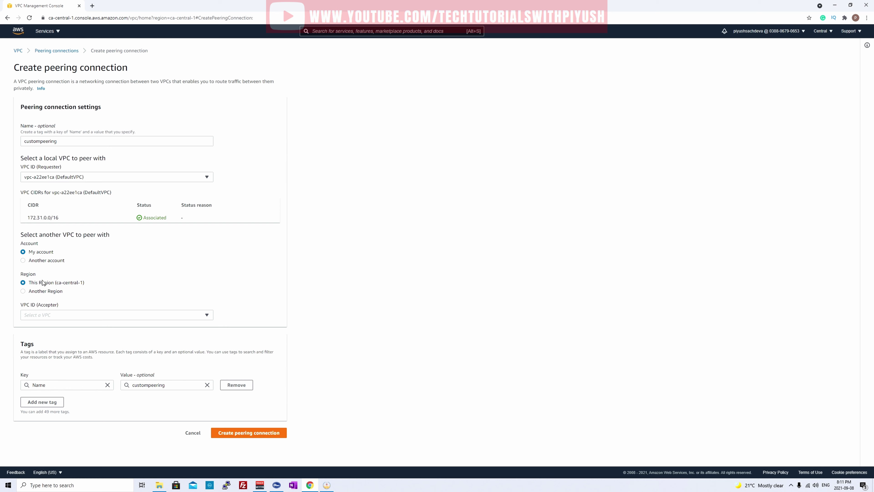
left_click(81, 315)
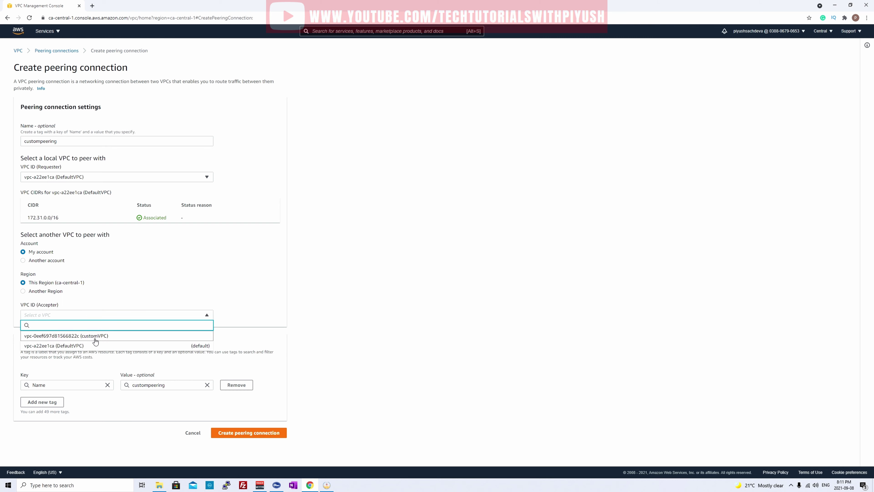
left_click(79, 336)
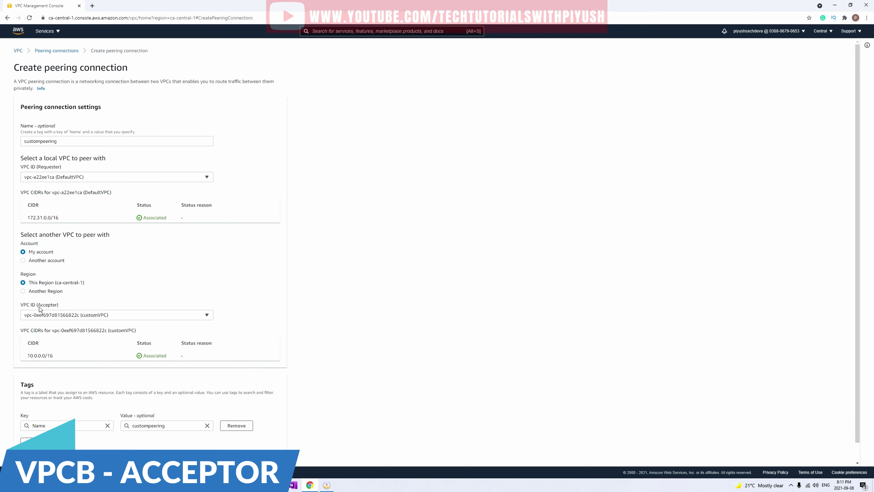
scroll(172, 278, "down", 1)
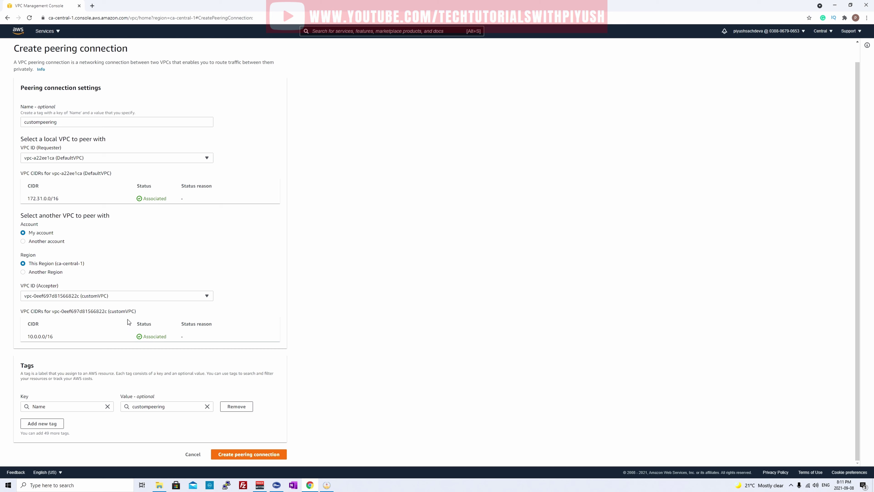
left_click(236, 455)
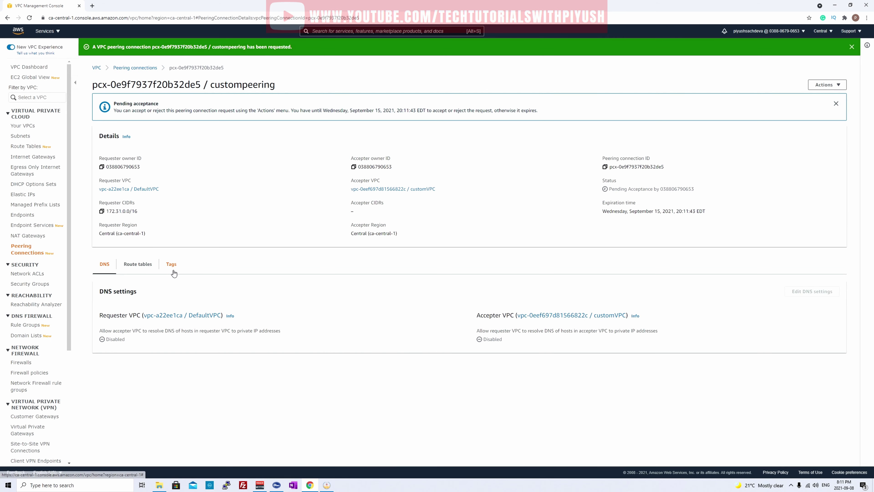
Accept the pending request of the custompeering peering connection.
left_click(135, 68)
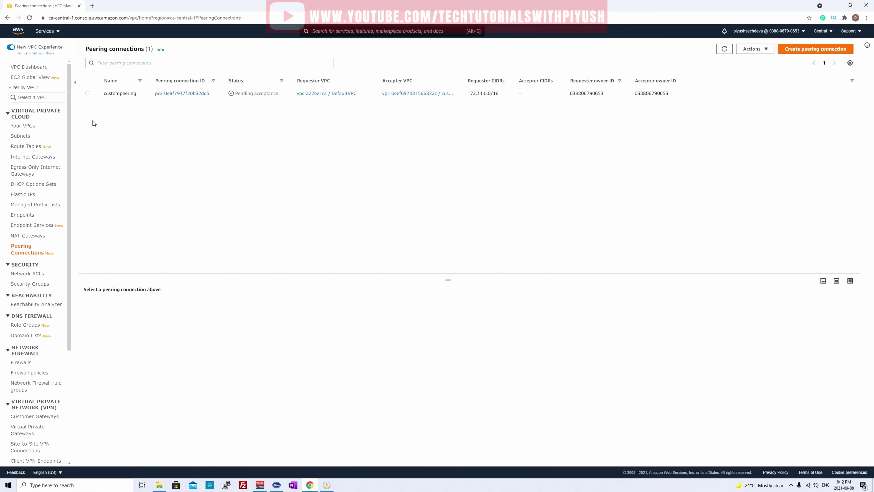
left_click(88, 93)
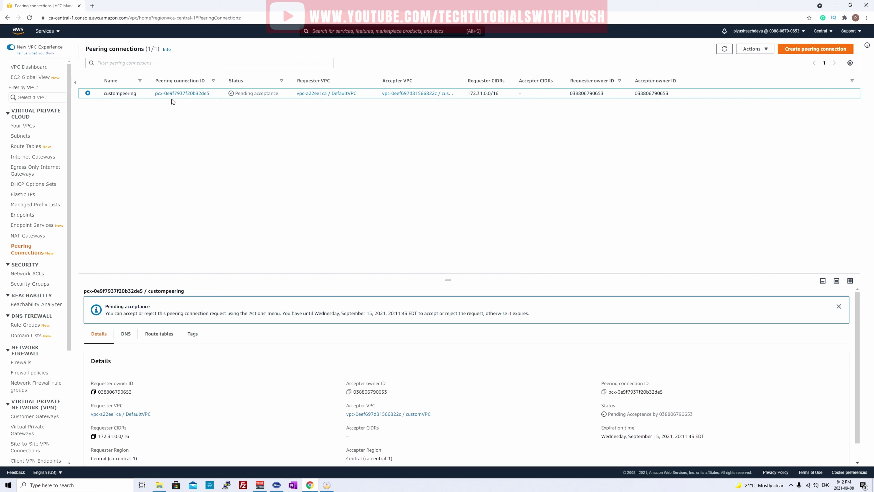
left_click(755, 49)
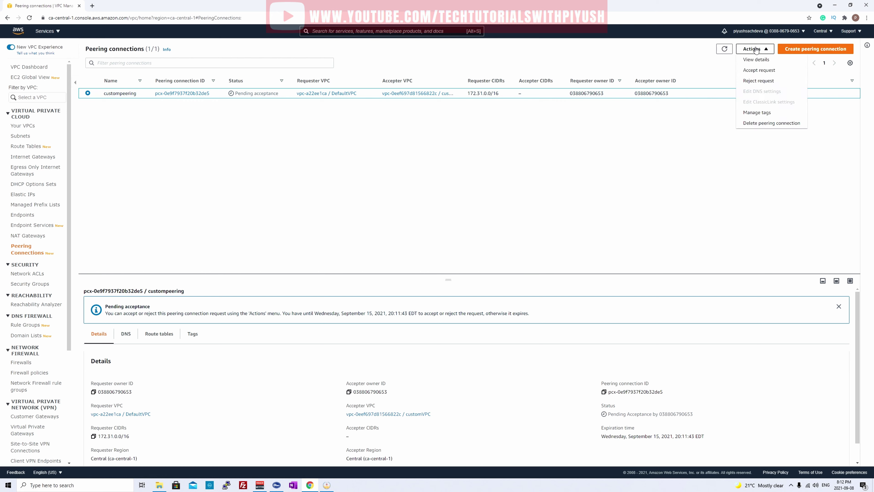
left_click(759, 71)
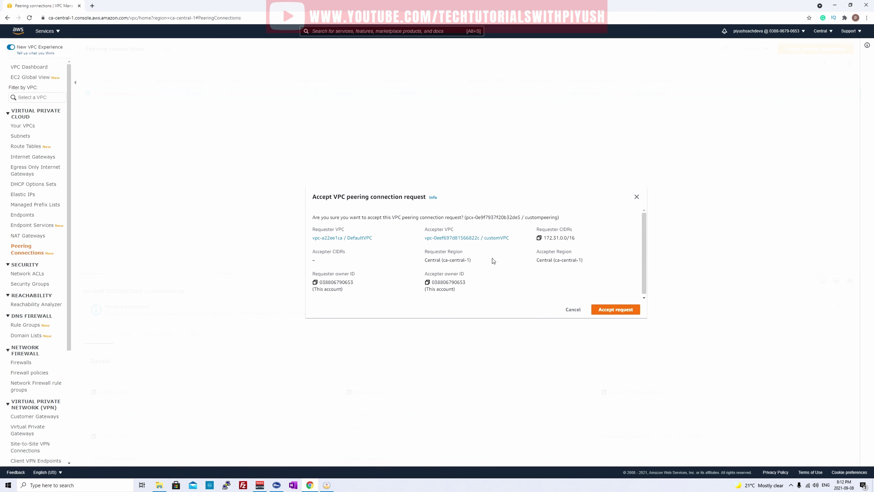
left_click(616, 310)
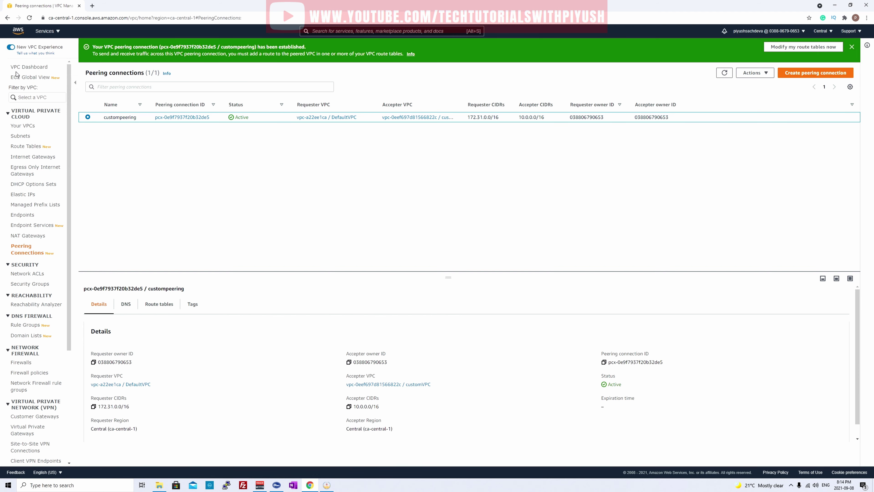
In a separate browser tab, configure a new EC2 instance with Ubuntu Server 20.04 LTS, type t2.micro, in DefaultVPC without a subnet preference.
left_click(23, 69)
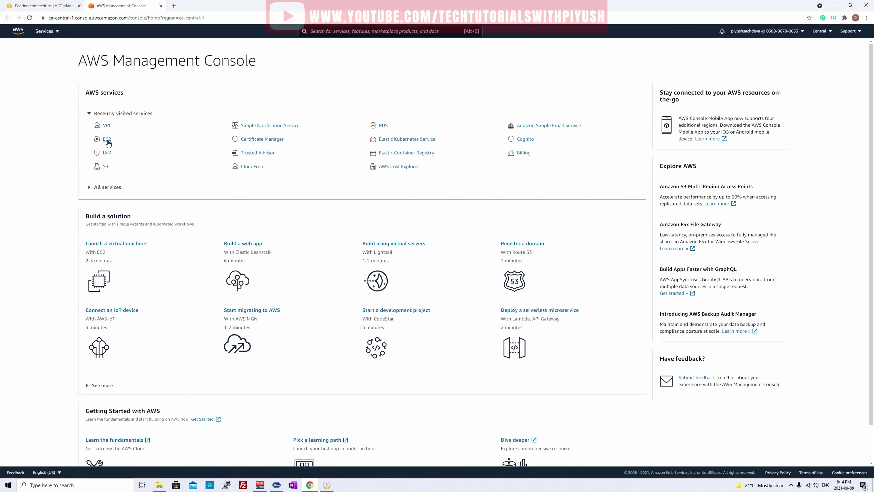
left_click(107, 139)
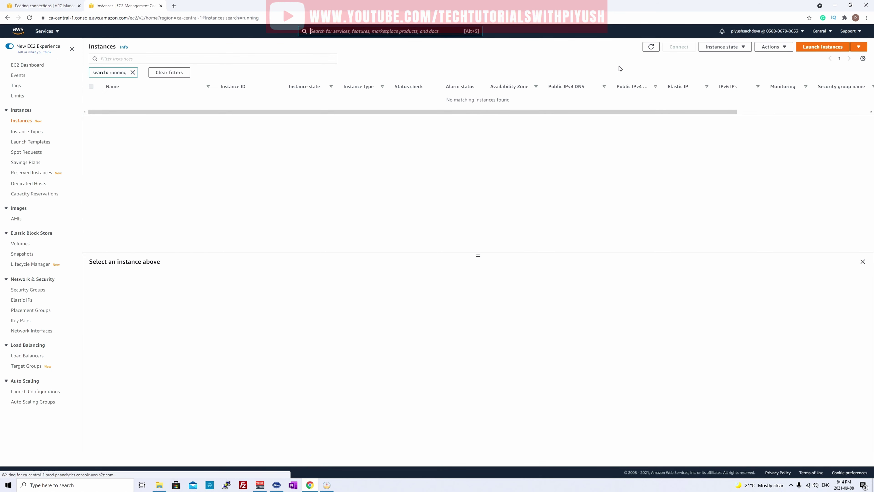
left_click(819, 49)
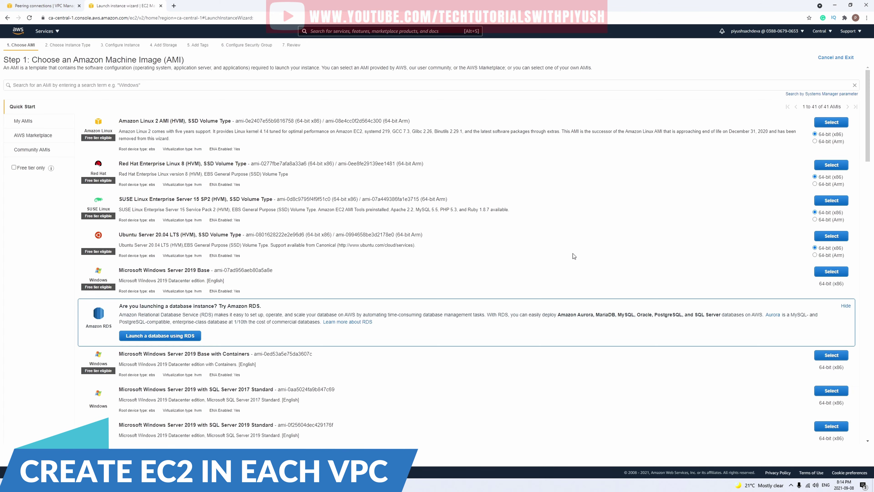
left_click(817, 238)
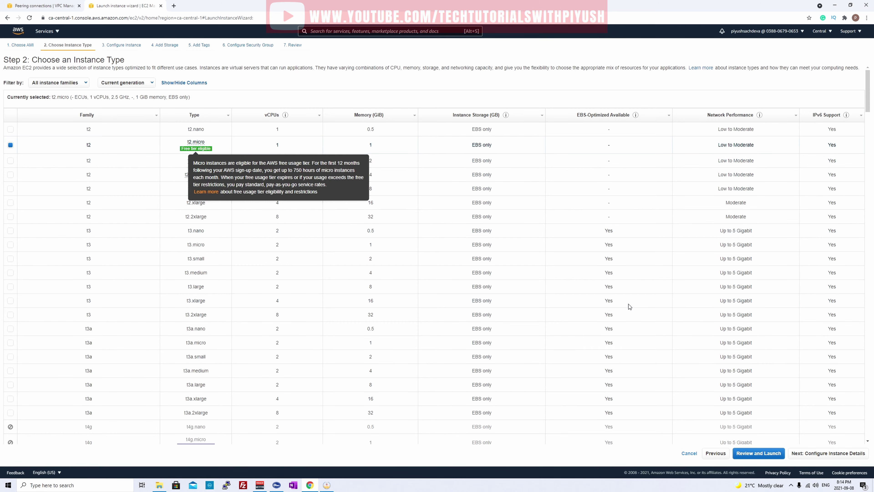
left_click(824, 454)
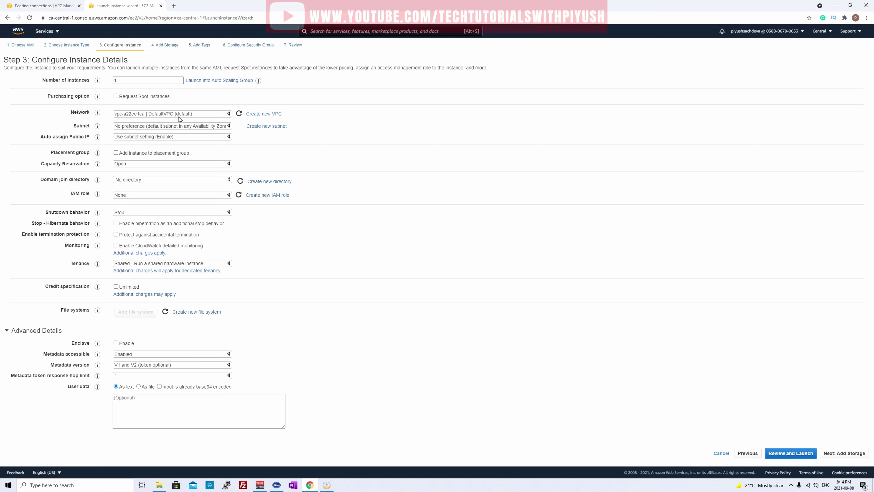
left_click(218, 127)
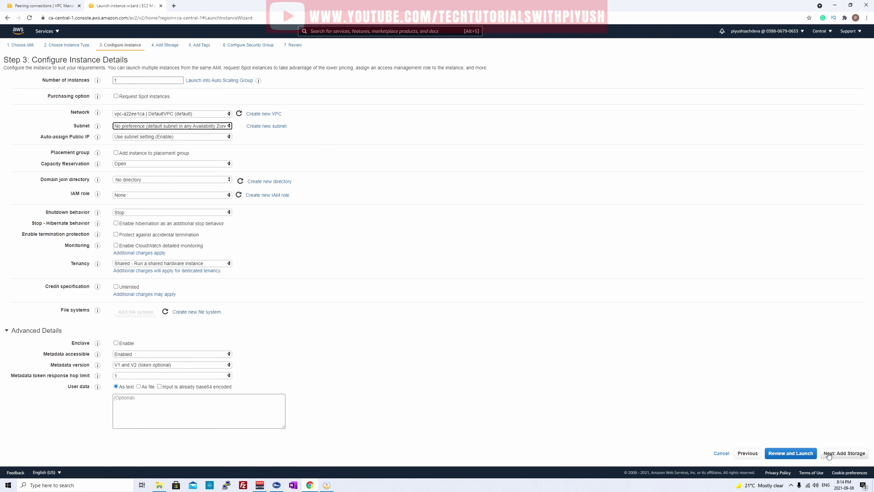
left_click(840, 454)
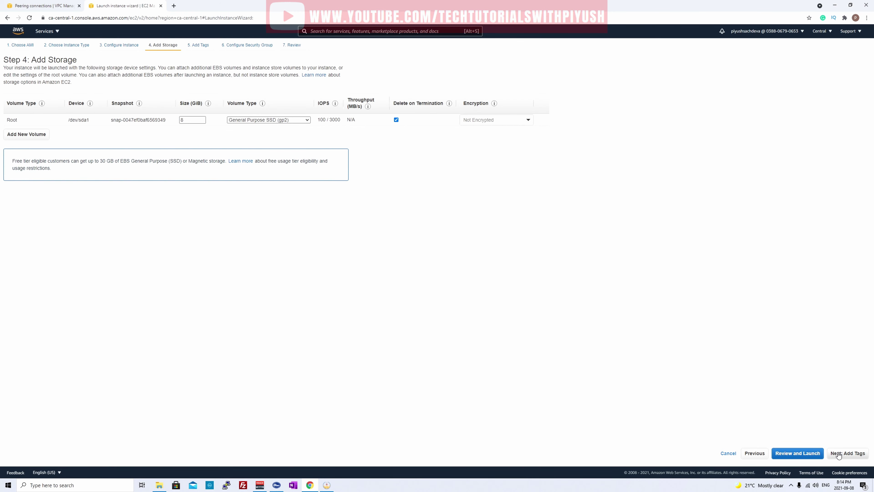
Keep the default storage and add a tag with key Name and value firstec2 to the instance.
left_click(838, 452)
left_click(27, 157)
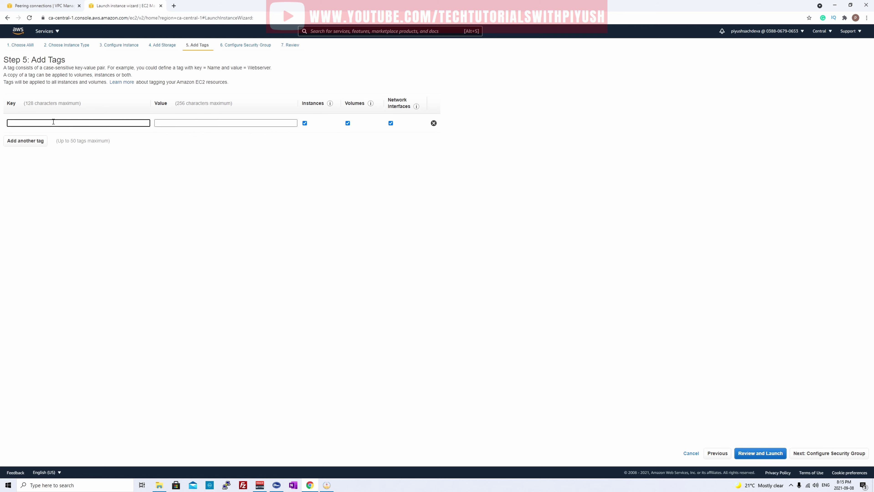
type("Name")
key("Tab")
type("firstec2")
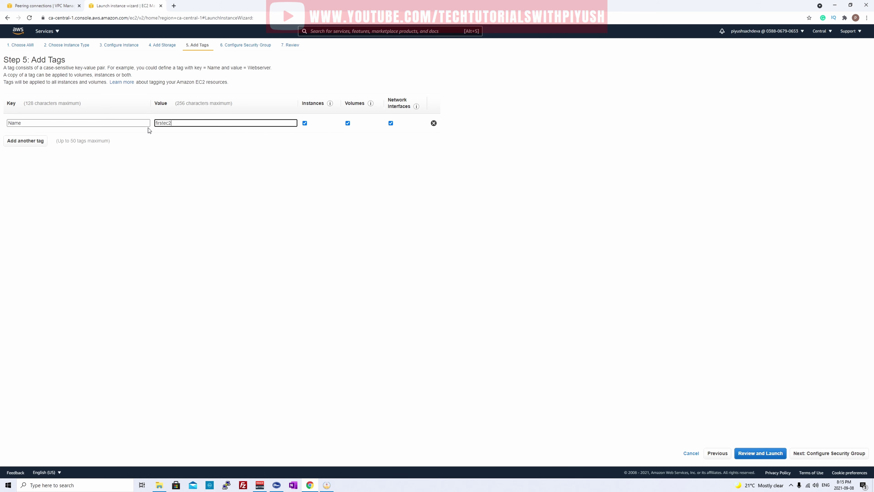
Launch the instance with the default new SSH security group and the existing techtutorials key pair, and return to the instances list.
left_click(822, 454)
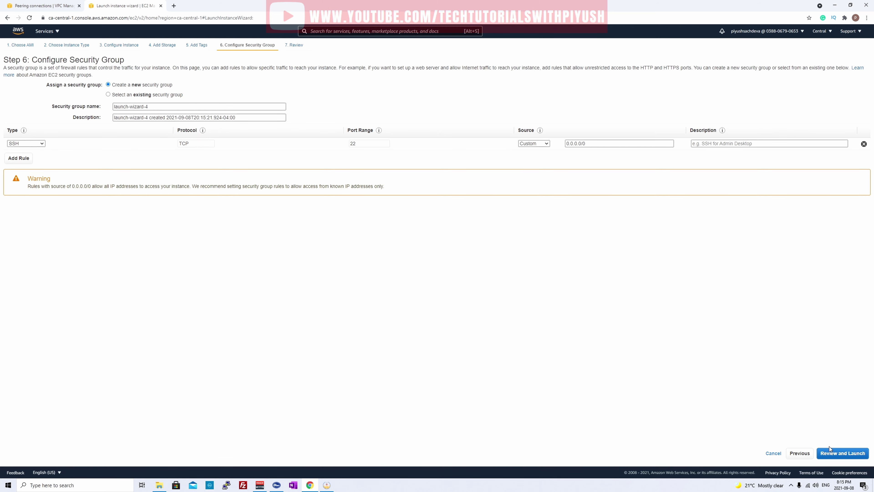
left_click(844, 456)
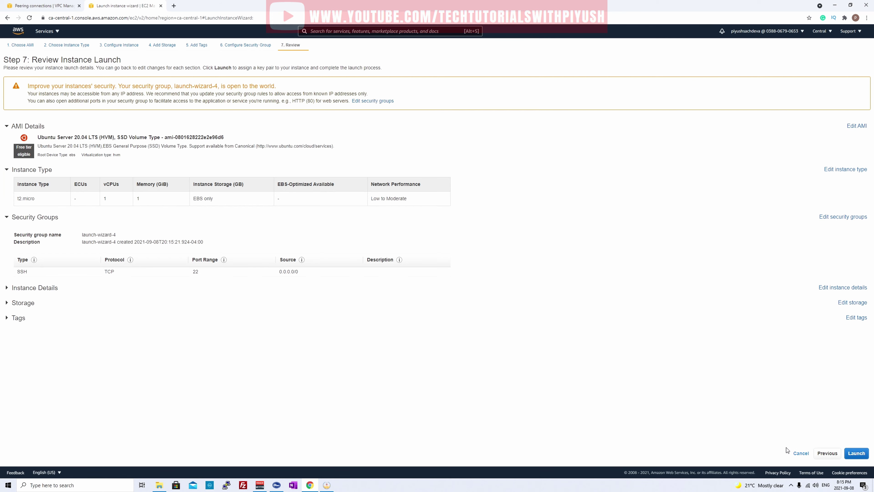
left_click(856, 452)
left_click(366, 277)
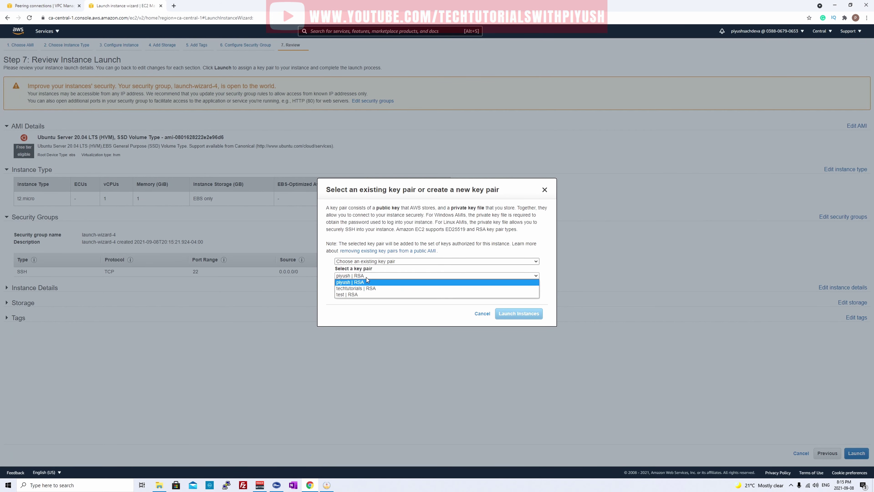
left_click(367, 291)
left_click(361, 287)
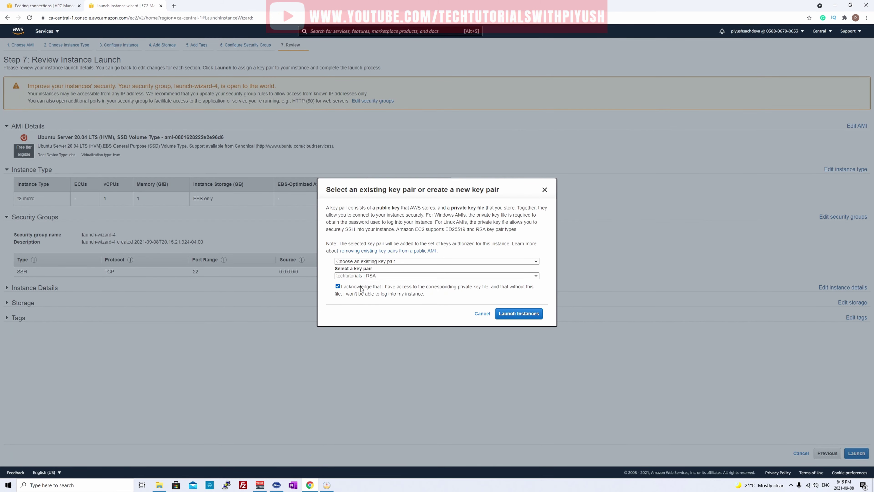
left_click(525, 313)
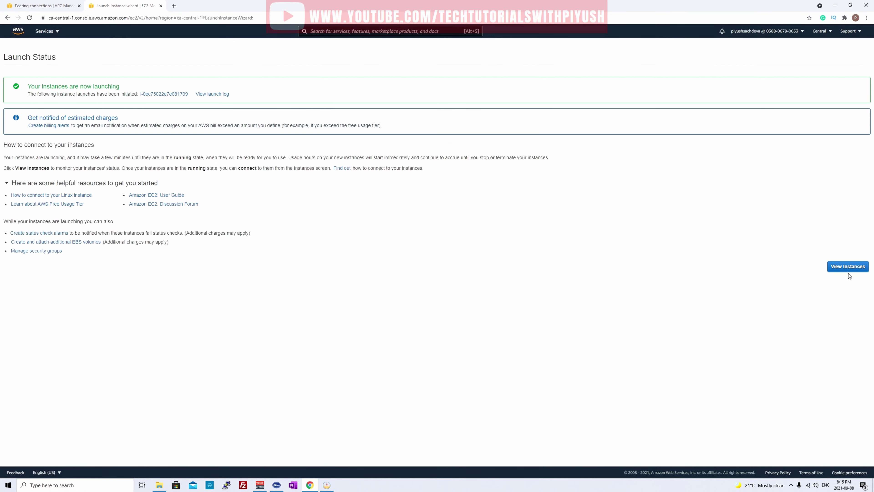
left_click(835, 268)
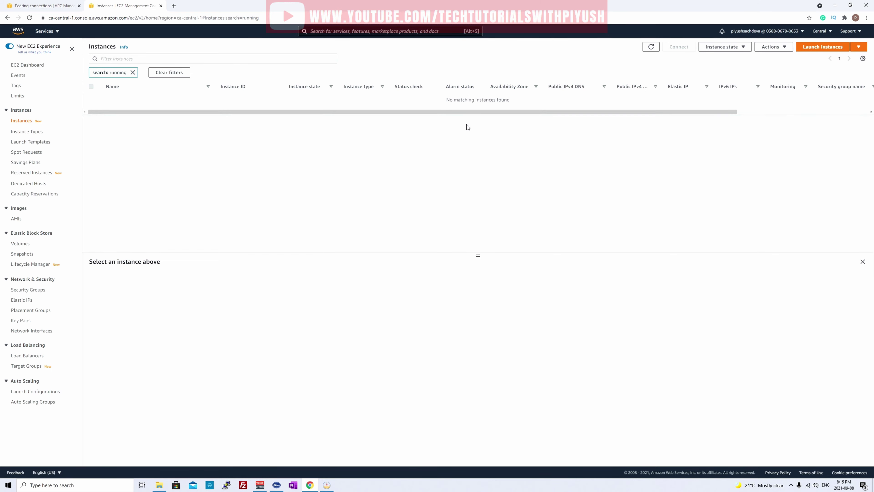
Configure another Ubuntu Server 20.04 LTS t2.micro instance in customVPC, using subnet CustomSubnetA and auto-assign public IP set to Enable.
left_click(828, 47)
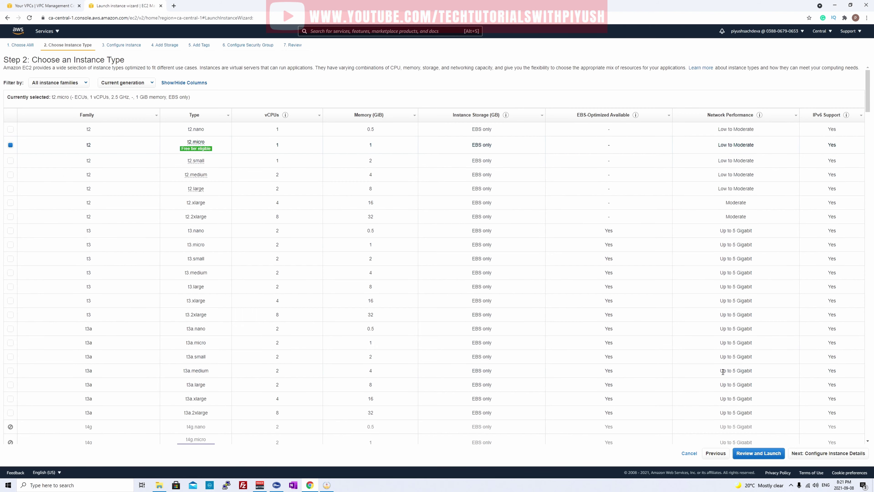
left_click(830, 454)
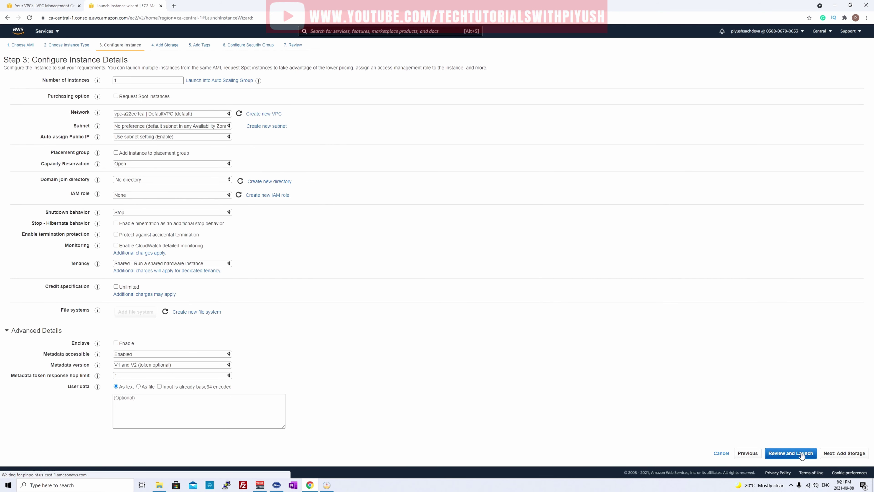
left_click(147, 114)
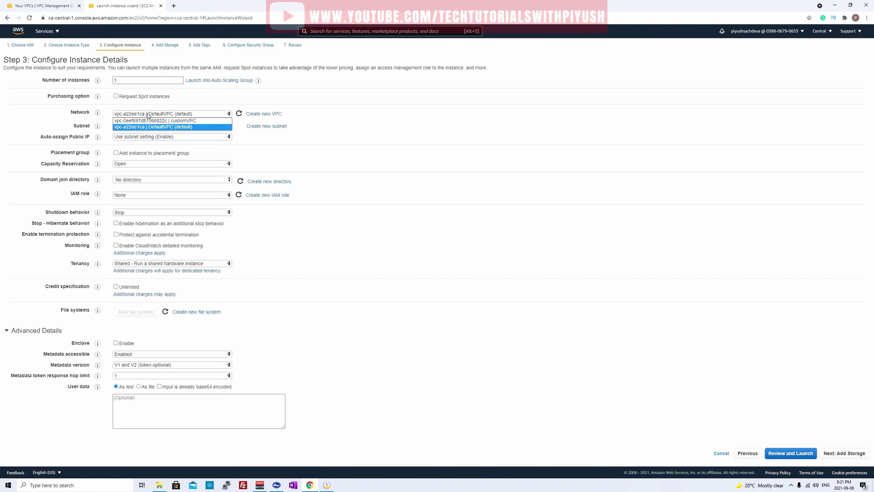
left_click(154, 121)
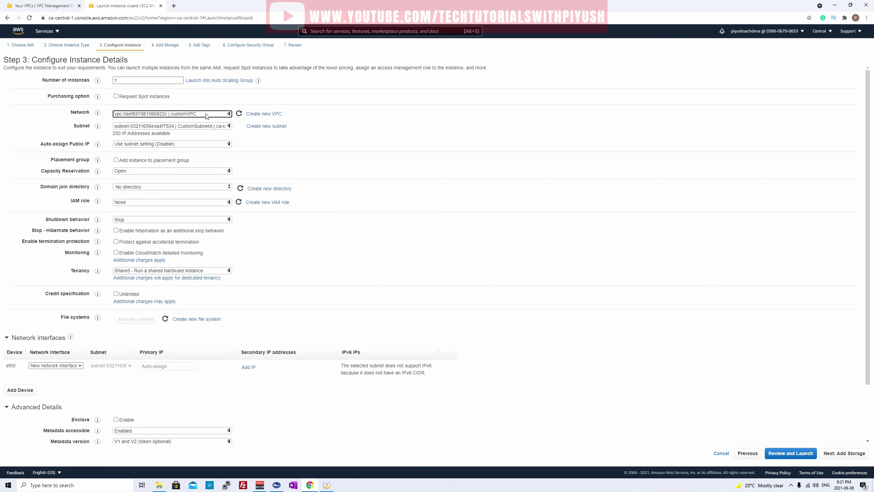
left_click(182, 127)
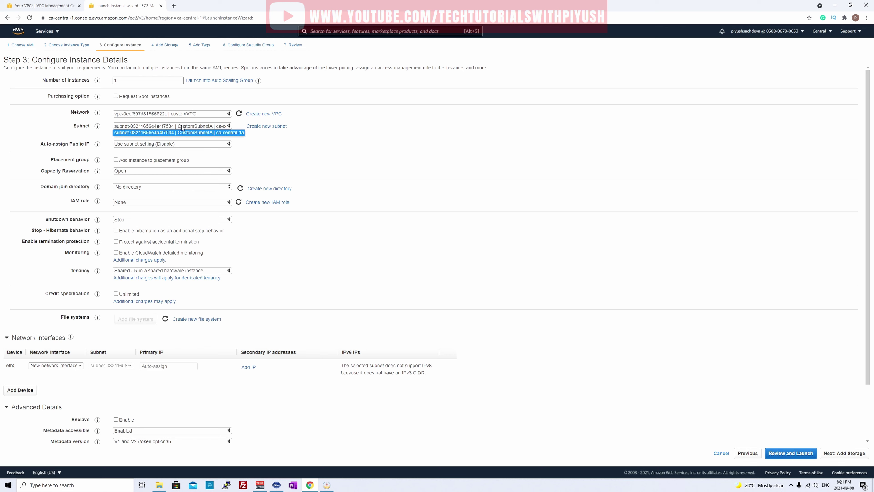
left_click(395, 138)
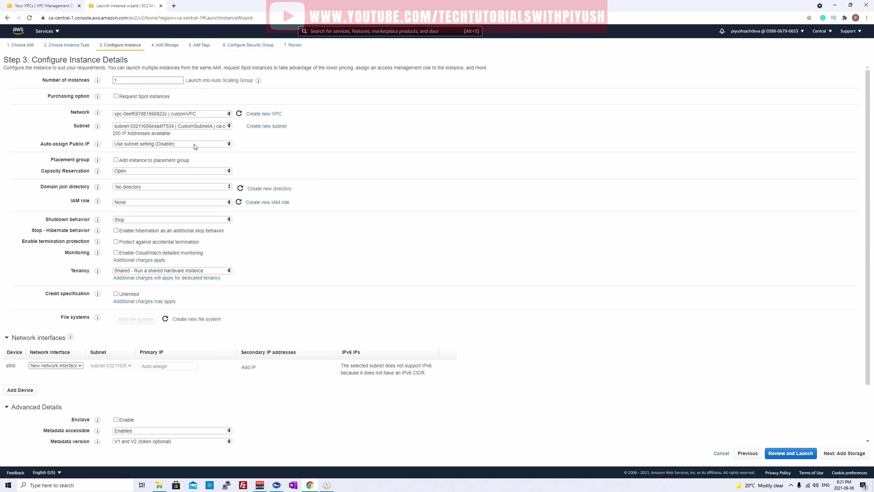
left_click(201, 144)
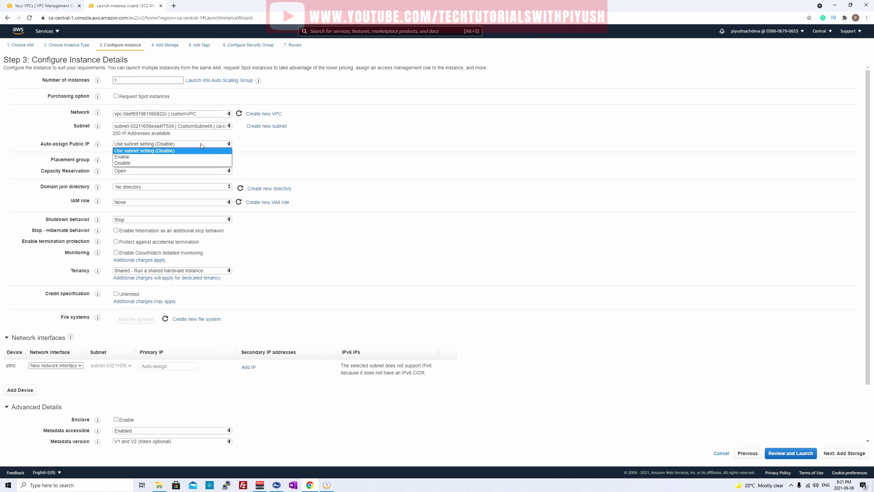
left_click(167, 158)
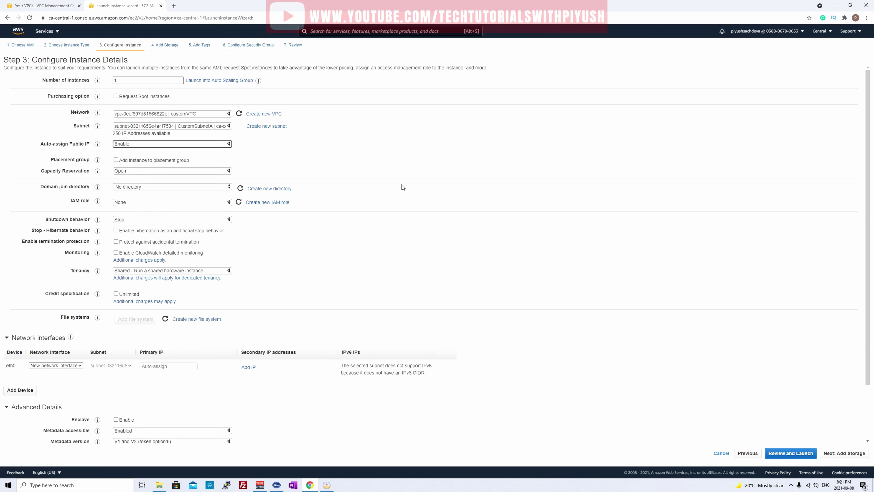
left_click(355, 135)
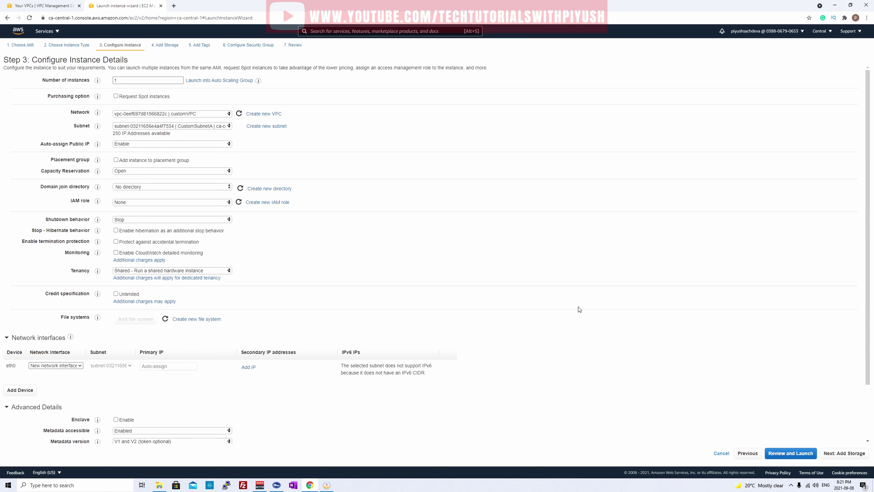
Keep the default storage and add a tag with key Name and value secondEC2 to the instance.
left_click(841, 453)
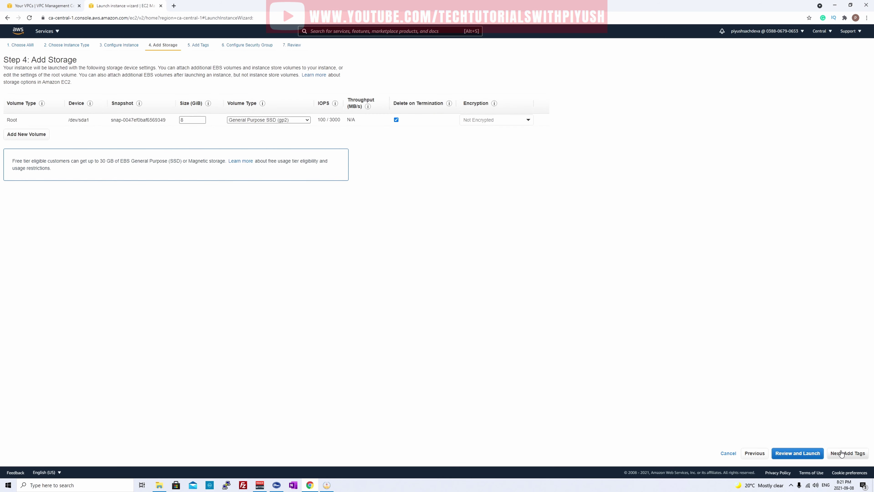
left_click(841, 454)
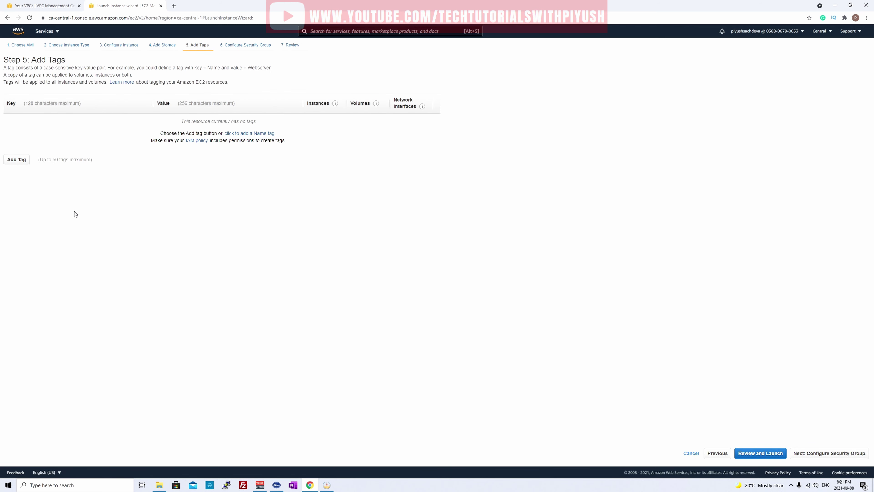
left_click(16, 162)
type("Name")
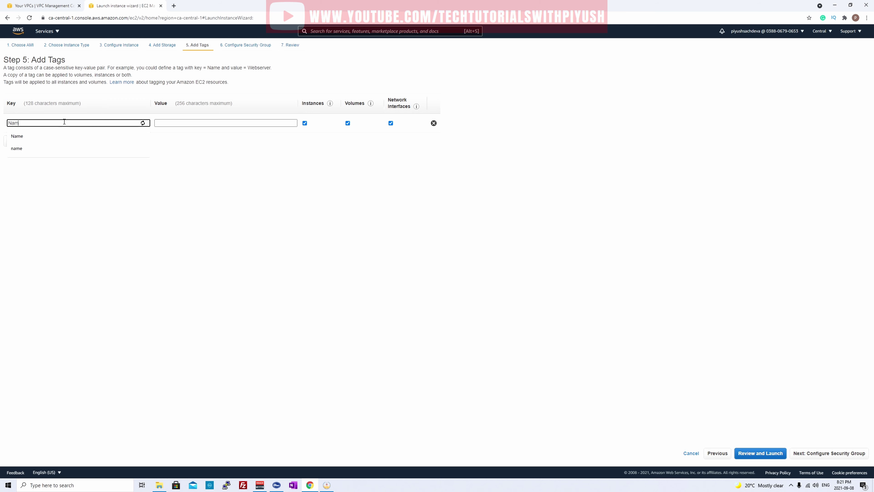
key("Tab")
type("Second")
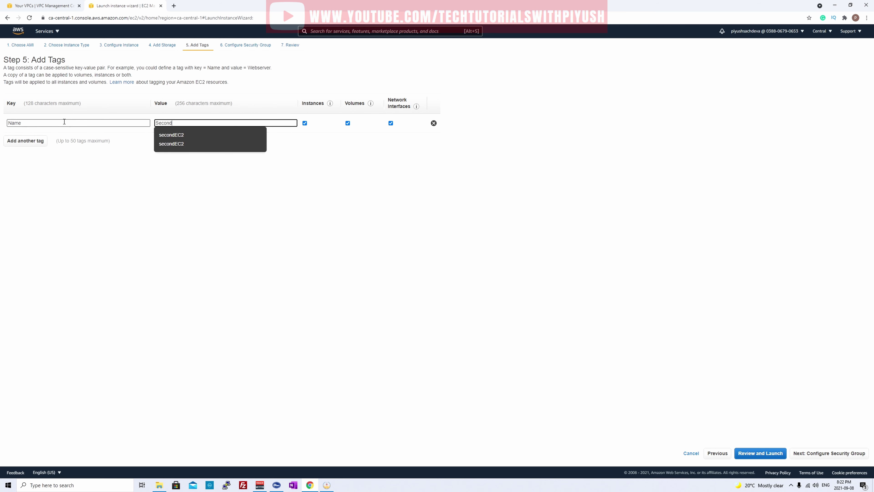
left_click(175, 137)
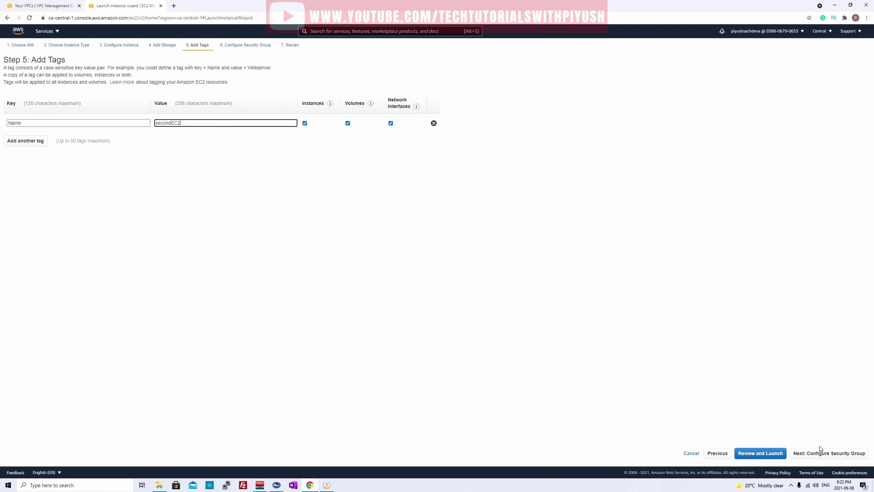
left_click(822, 458)
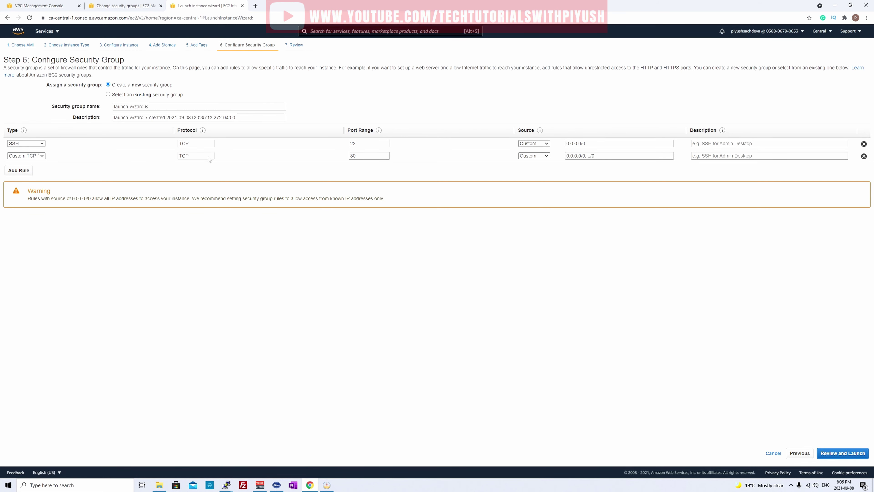
Launch the instance with a new security group allowing SSH and an existing RSA key pair, and return to the instances list.
left_click(369, 155)
left_click(364, 194)
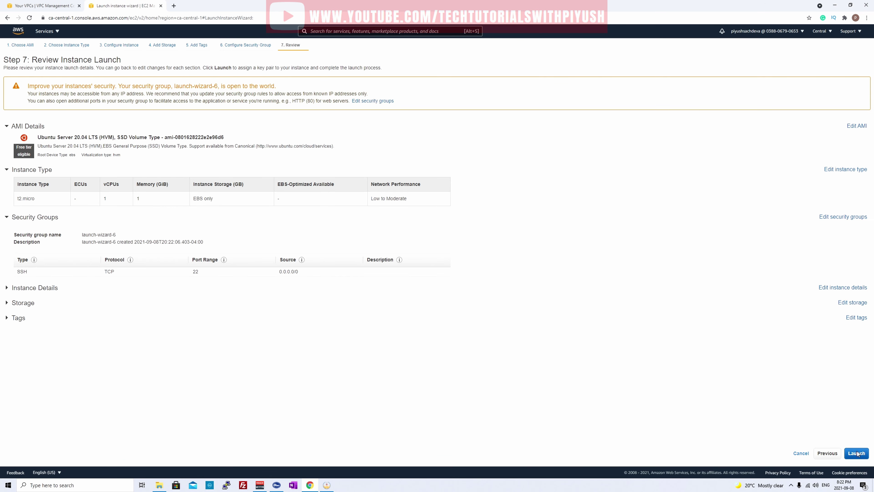
left_click(857, 453)
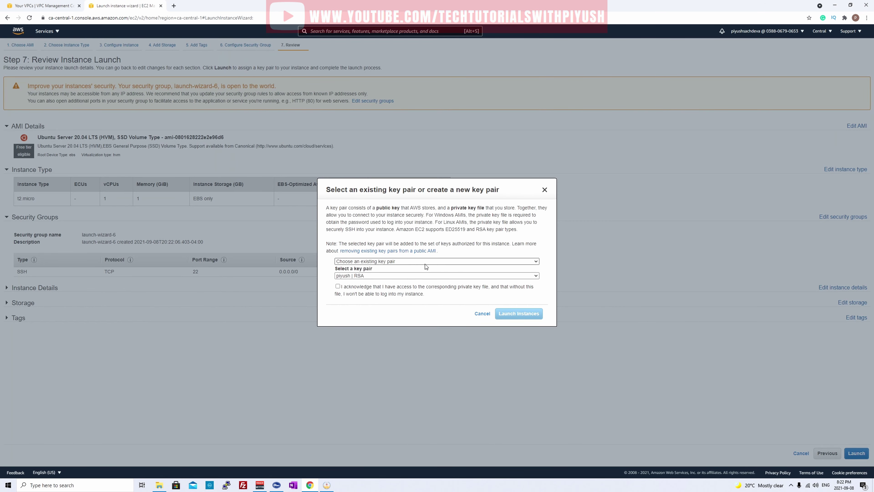
left_click(427, 275)
left_click(366, 282)
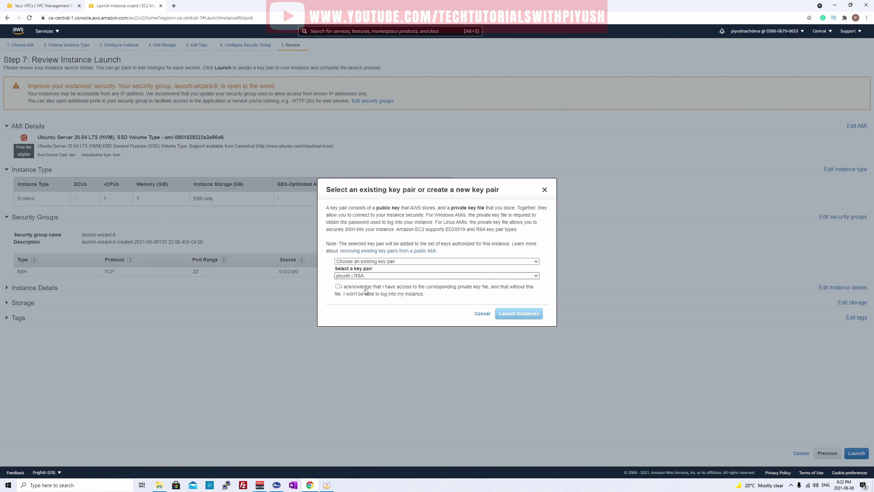
left_click(338, 286)
left_click(518, 315)
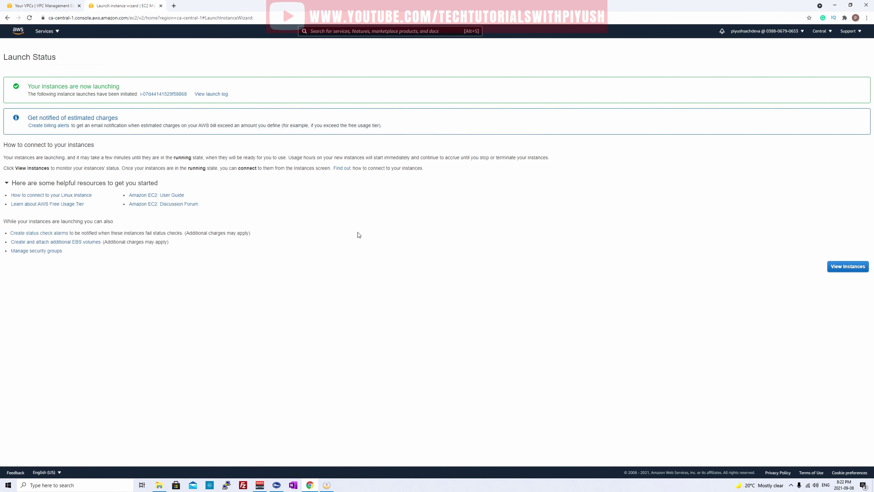
left_click(845, 267)
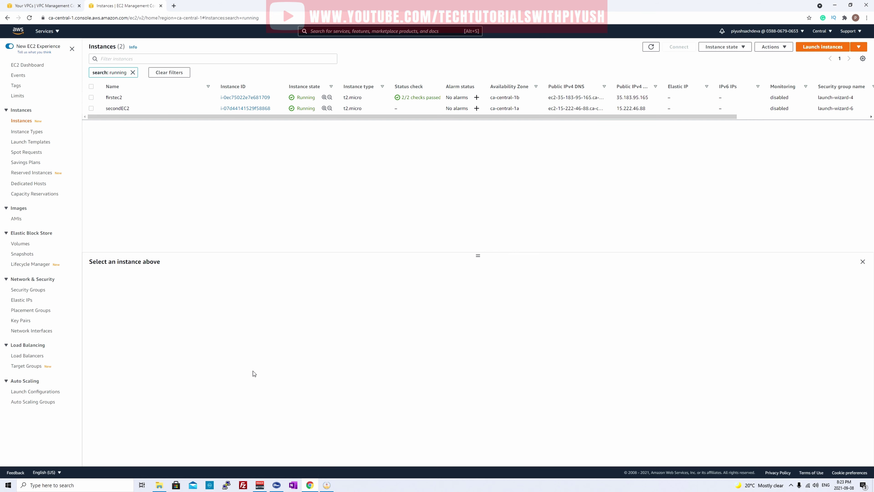
Copy the public IPv4 DNS of firstec2 and open an SSH connection to it on port 22 in PuTTY.
left_click(226, 485)
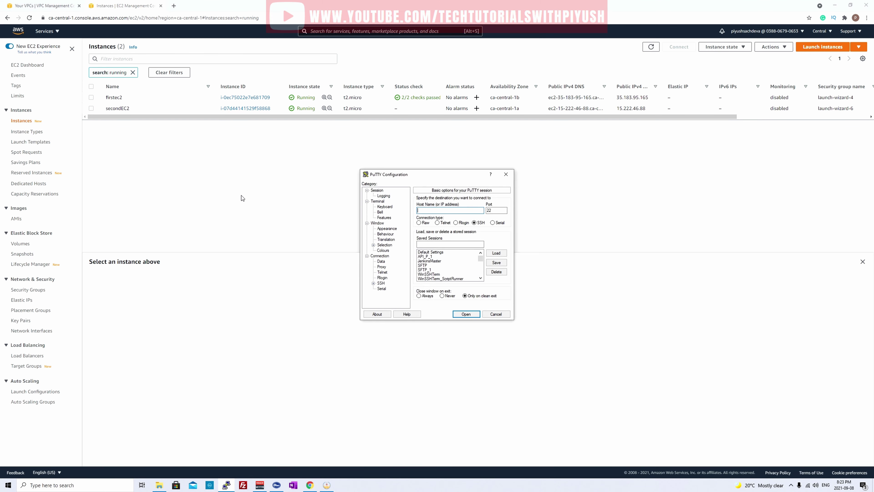
left_click(91, 97)
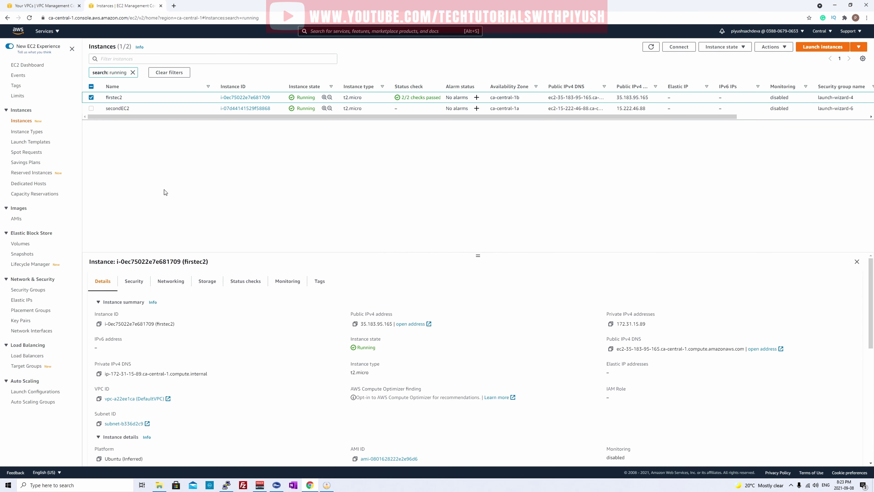
left_click(611, 349)
left_click(231, 483)
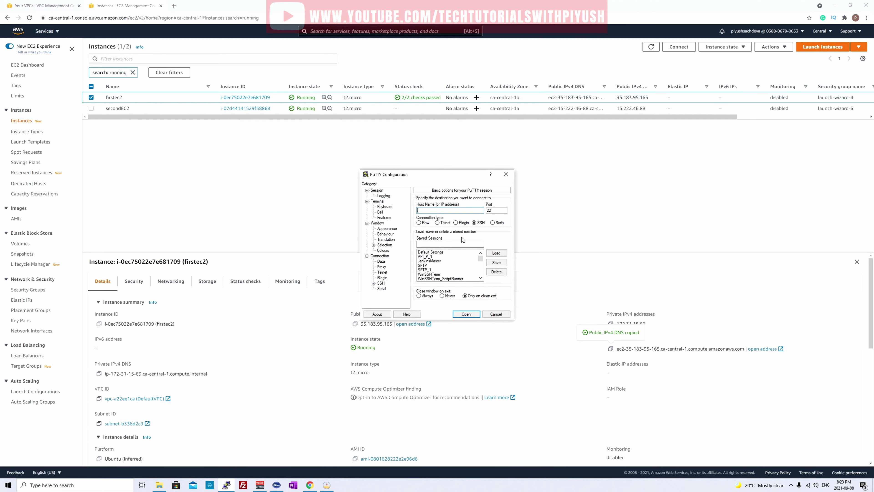
key("ctrl+v")
key("Return")
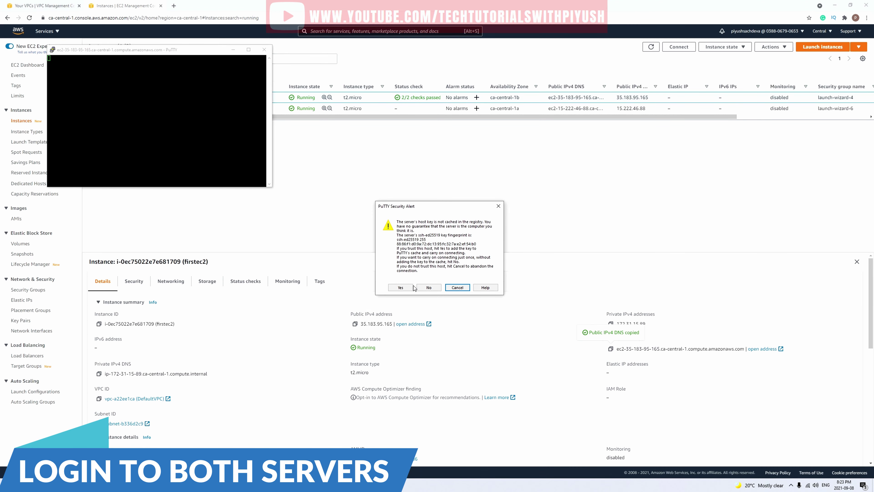
Check the SSH key loaded in the Pageant key list and close the list.
left_click(791, 486)
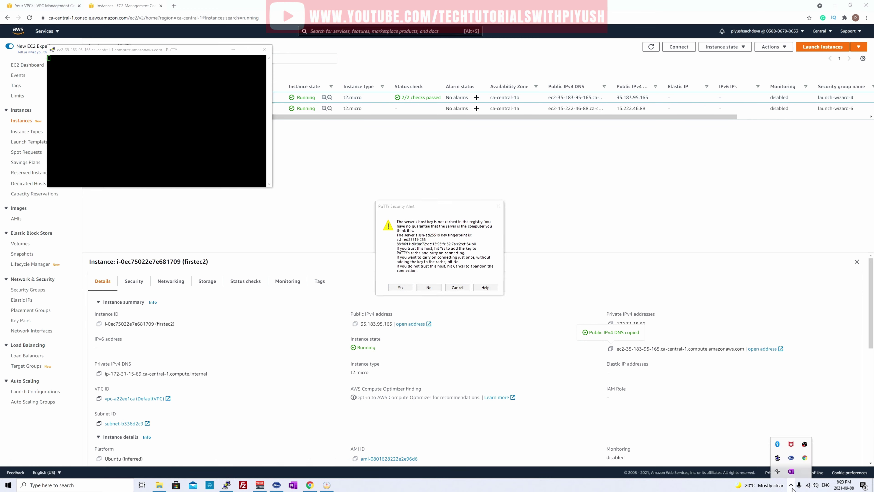
right_click(778, 458)
left_click(743, 418)
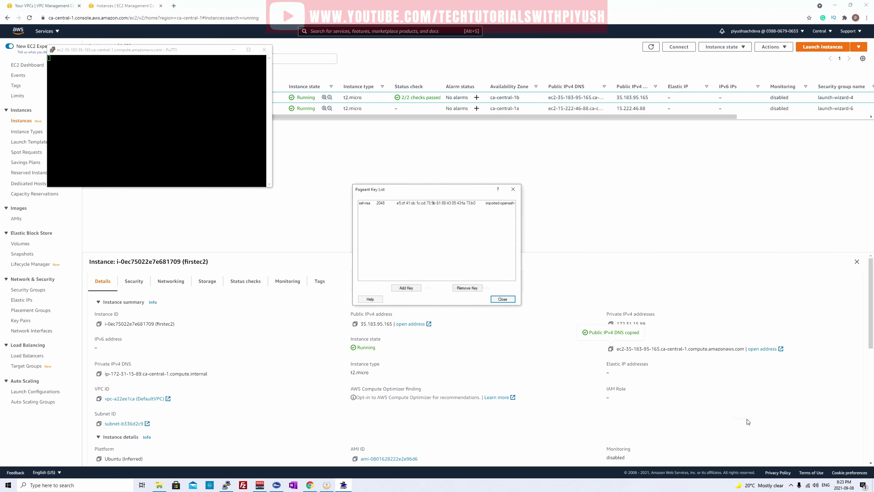
left_click(390, 204)
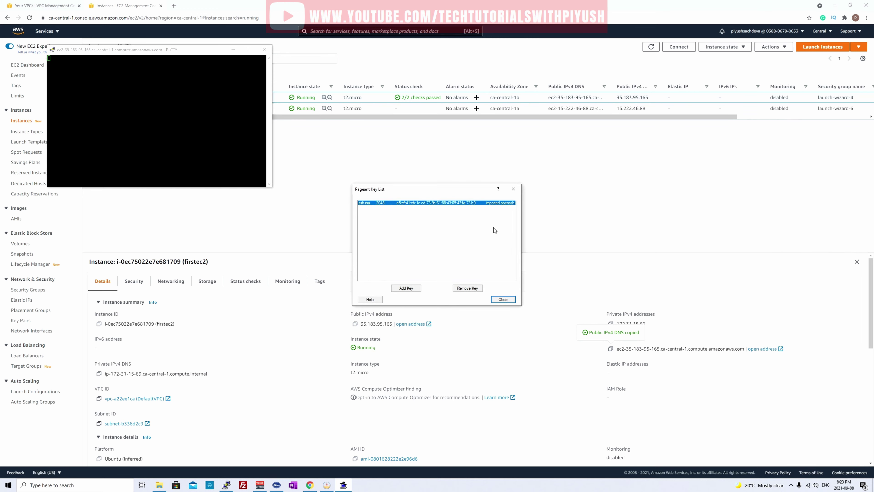
left_click(514, 189)
Trust the host key of firstec2 and log in to the server as ubuntu.
left_click(407, 288)
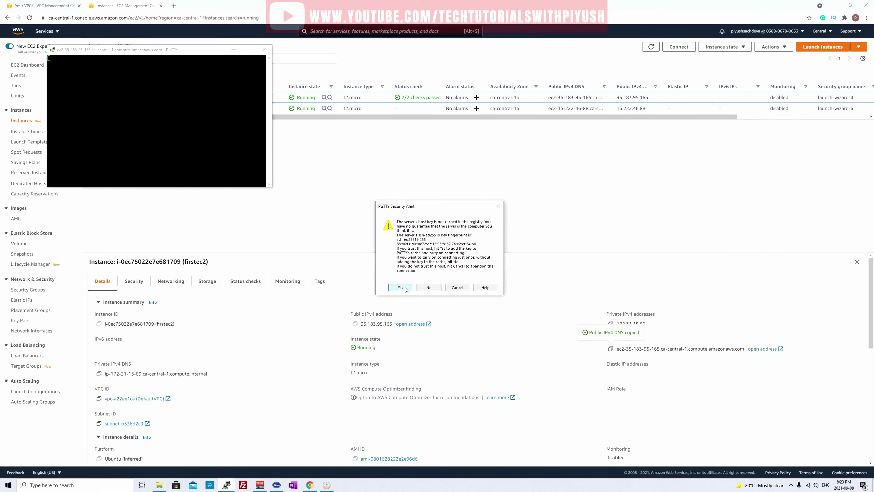
type("ubuntu")
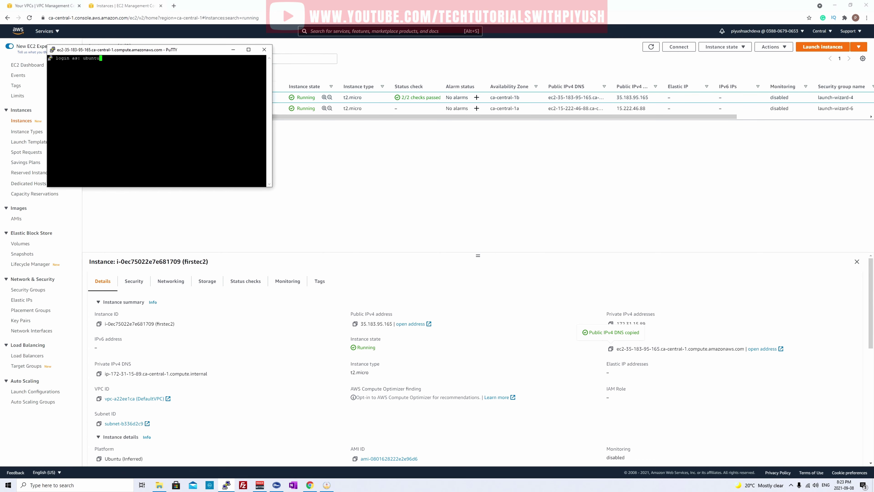
key("Return")
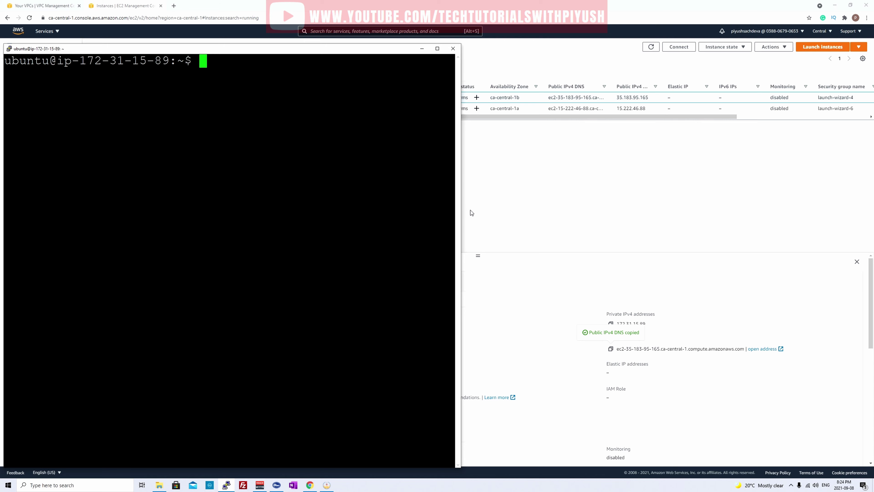
Copy the public IPv4 DNS of secondEC2 from its instance details in the EC2 console.
left_click(547, 210)
left_click(92, 97)
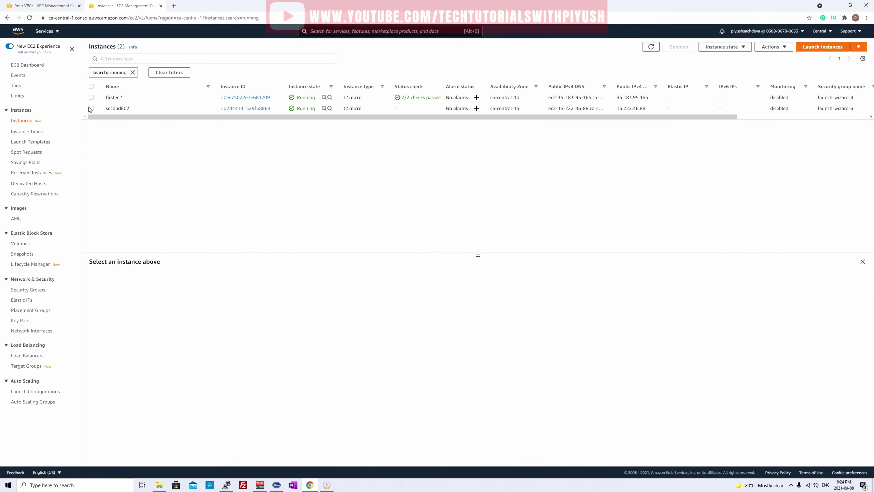
left_click(91, 108)
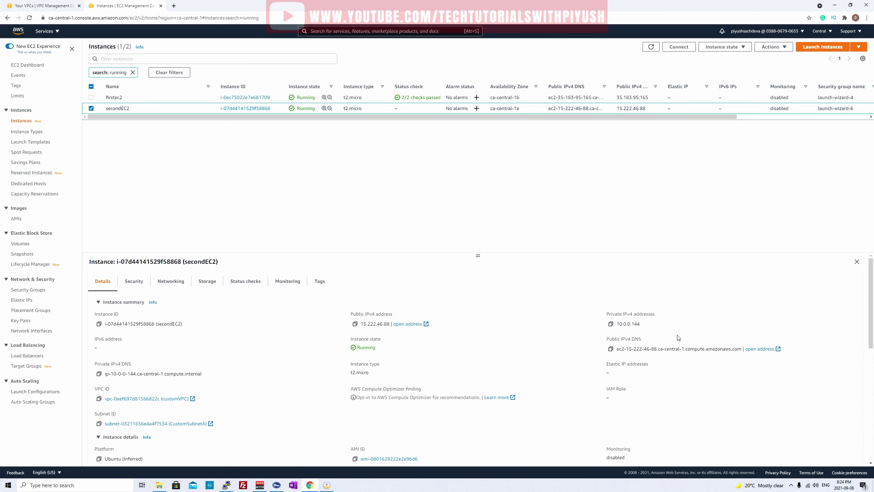
left_click(611, 349)
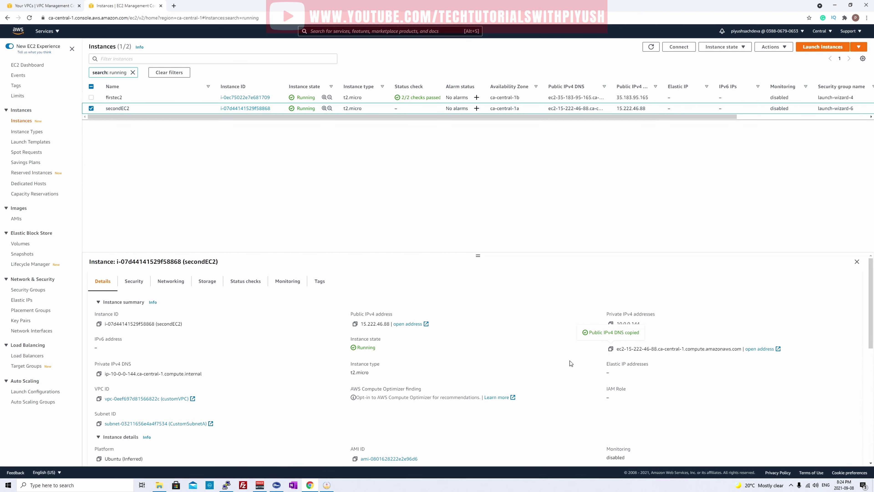
Open a new PuTTY SSH session to the copied DNS of secondEC2 on port 22 and log in as ubuntu.
left_click(226, 485)
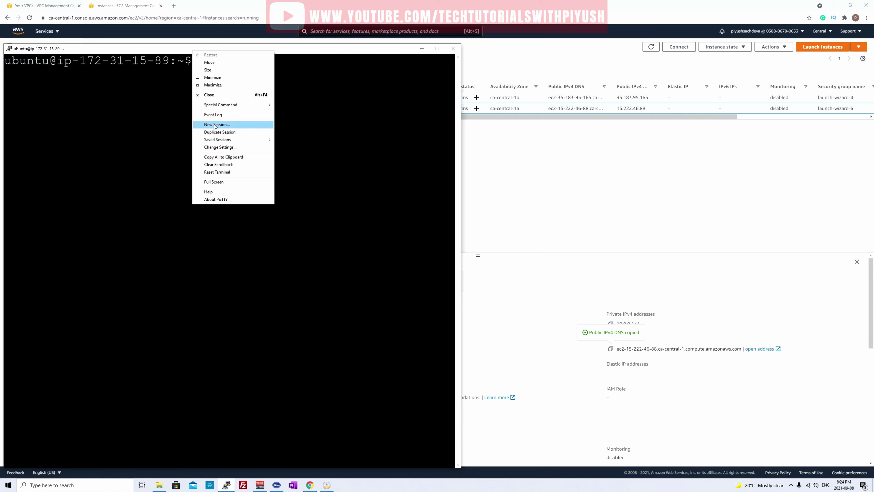
left_click(215, 125)
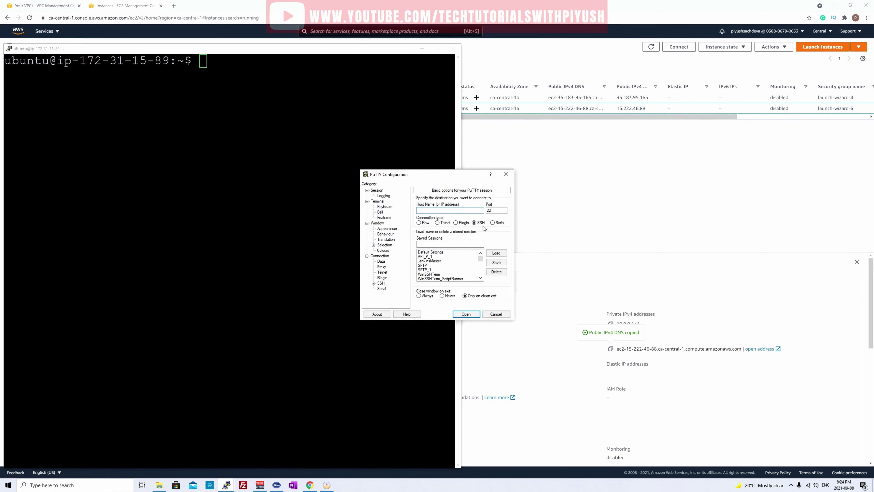
key("ctrl+v")
left_click(466, 313)
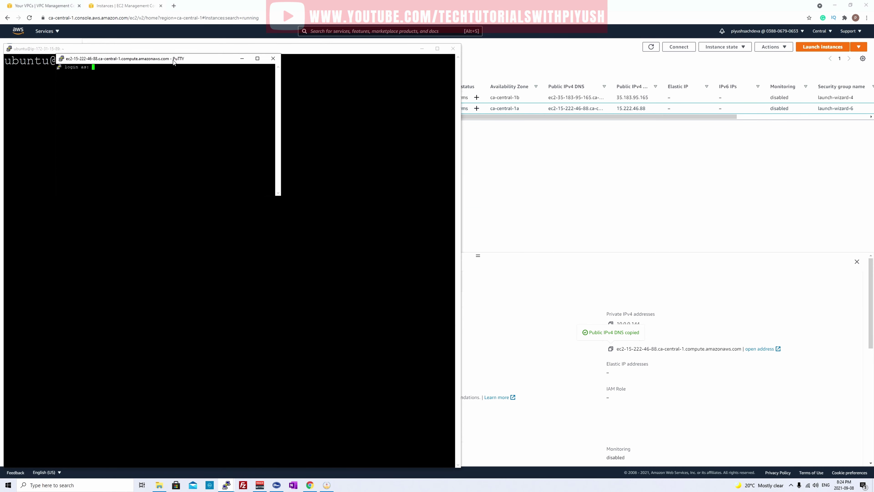
type("ubuntu")
key("Return")
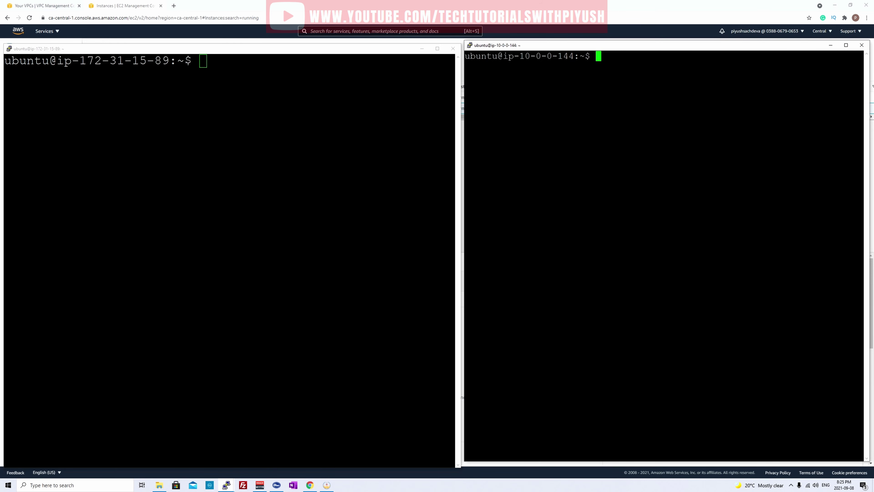
key("alt+Tab")
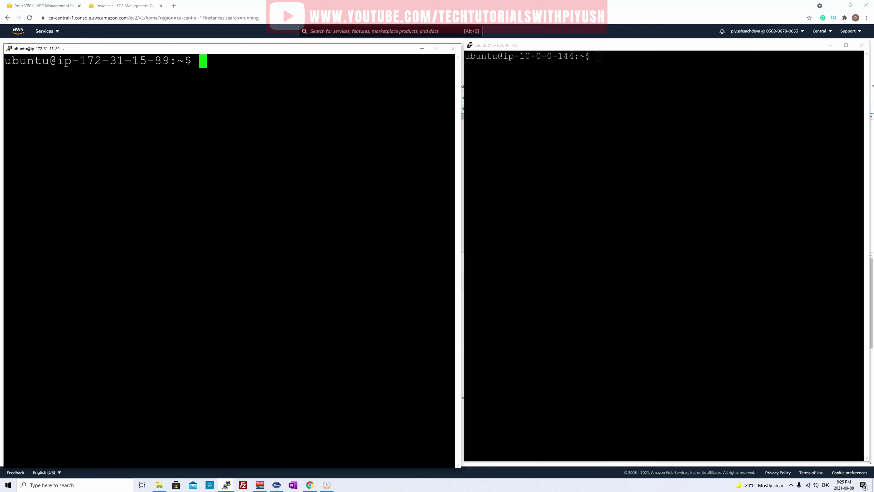
key("alt+Tab")
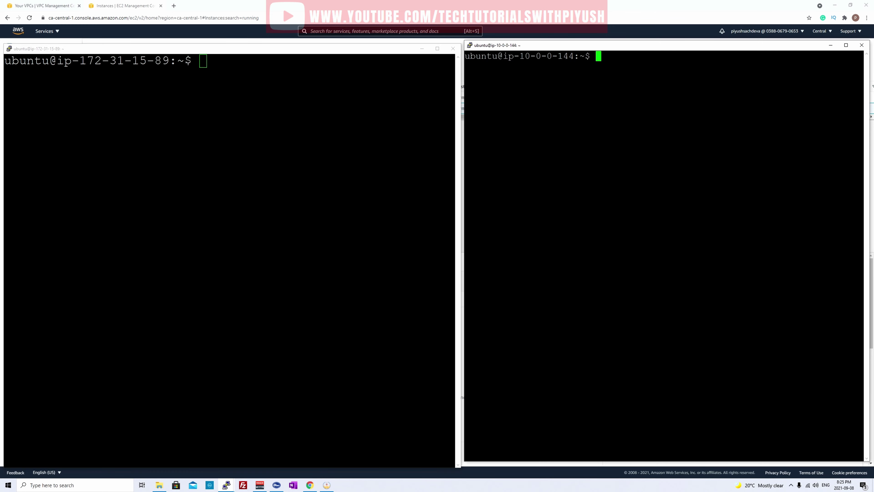
left_click_drag(519, 56, 574, 56)
key("alt+Tab")
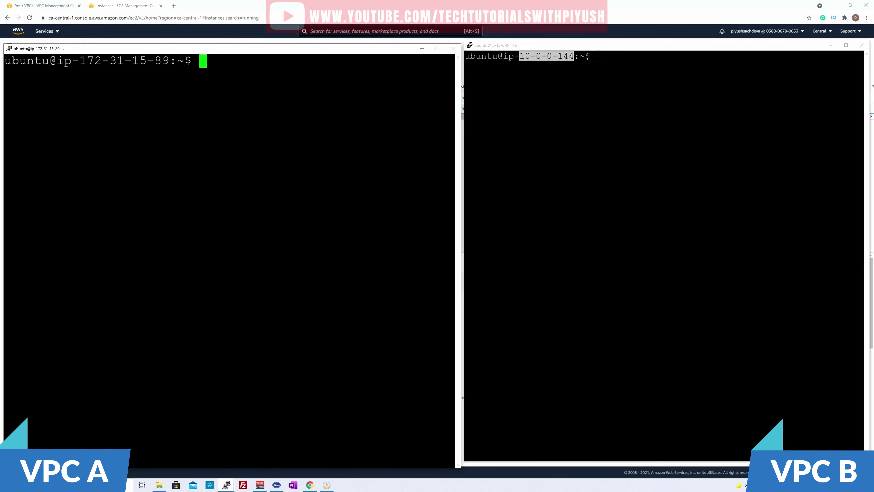
key("alt+Tab")
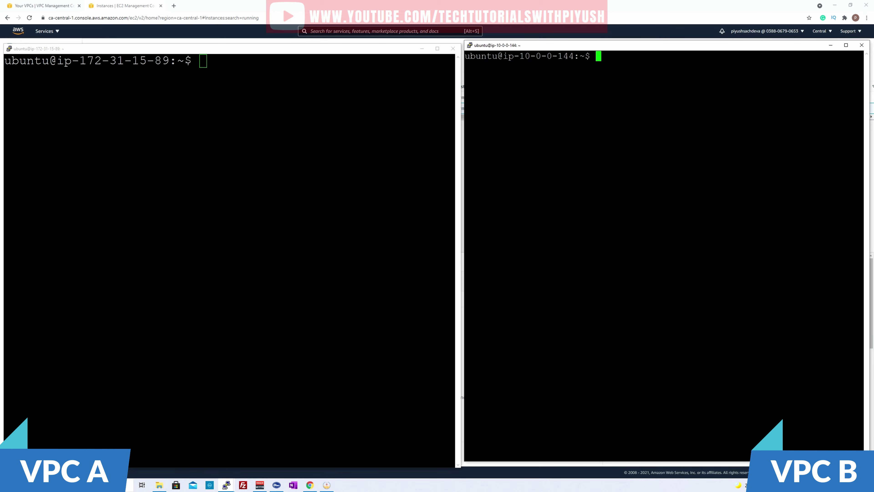
Update the package lists on secondEC2 with sudo apt-get update -y.
type("sudo apt-get update ")
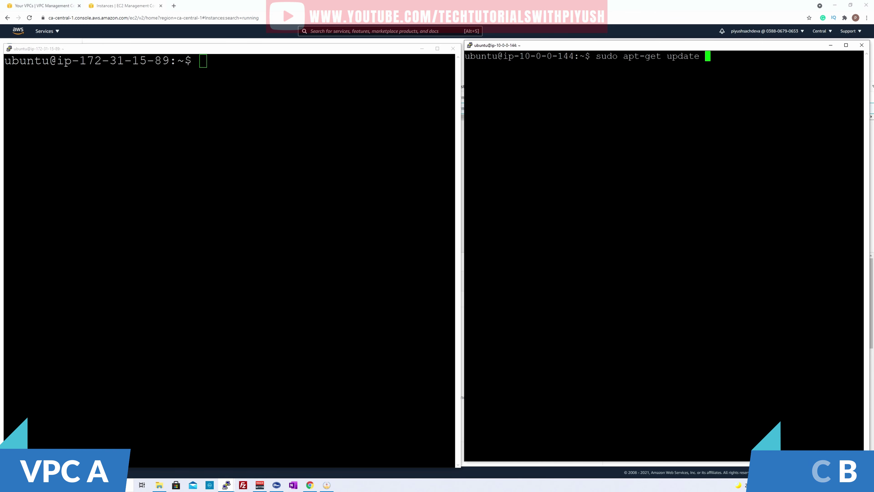
type("-y")
key("Return")
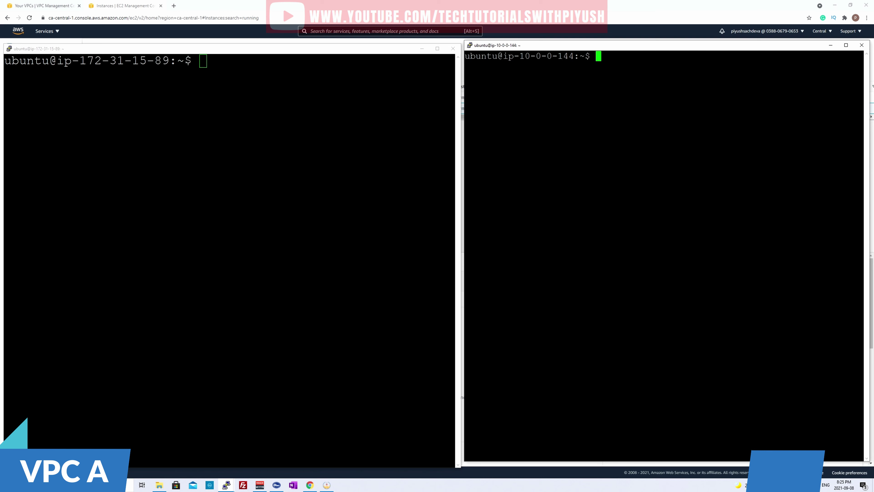
Install Apache on secondEC2 with sudo apt-get install apache2 and accept the installation.
type("sudo")
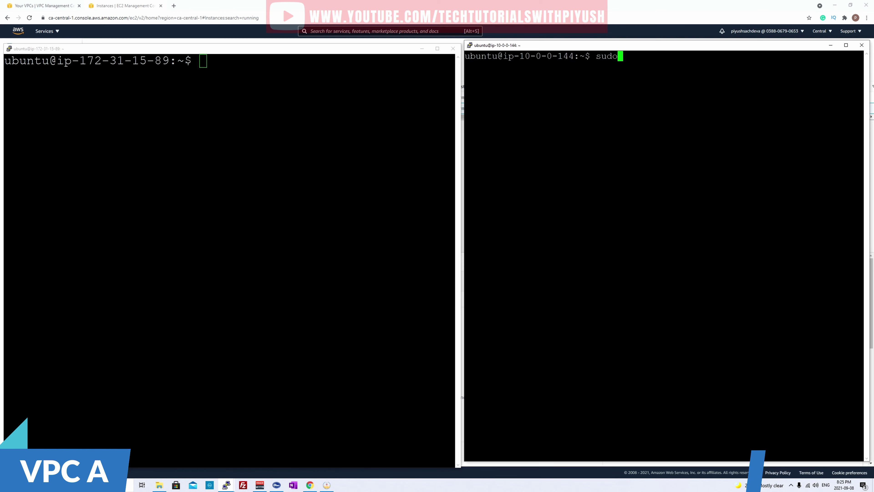
type(" apt-get")
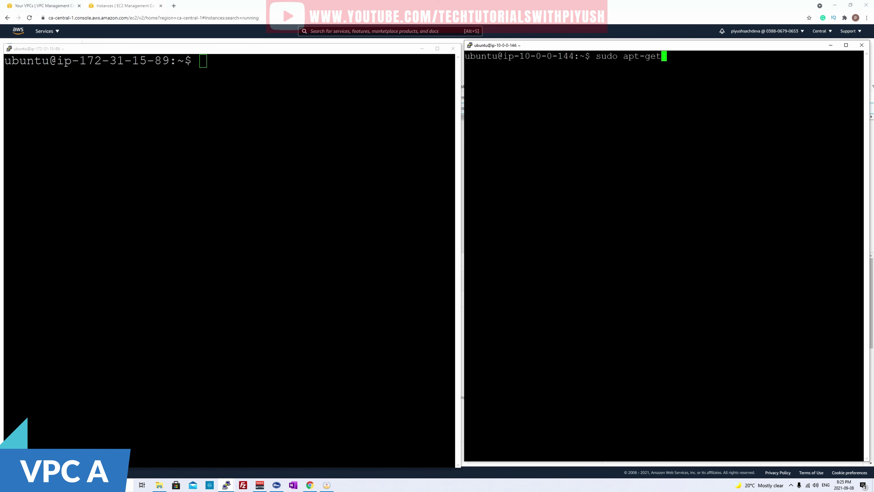
type(" install apache2")
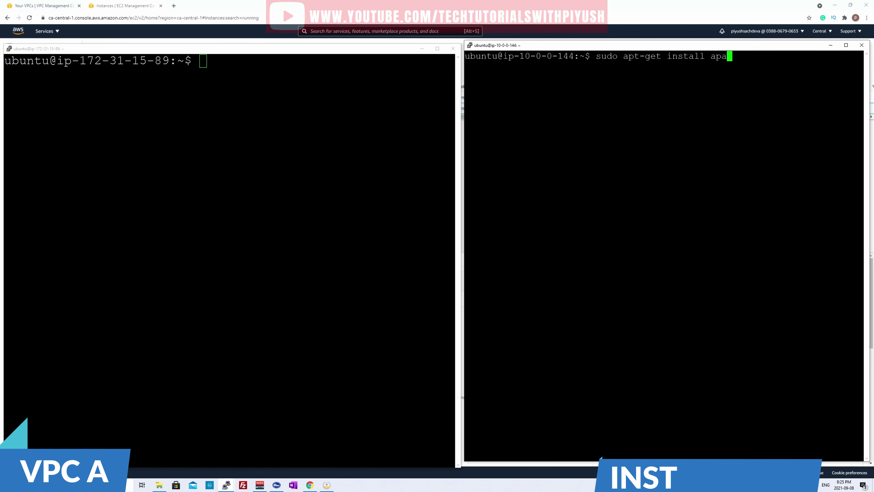
key("Return")
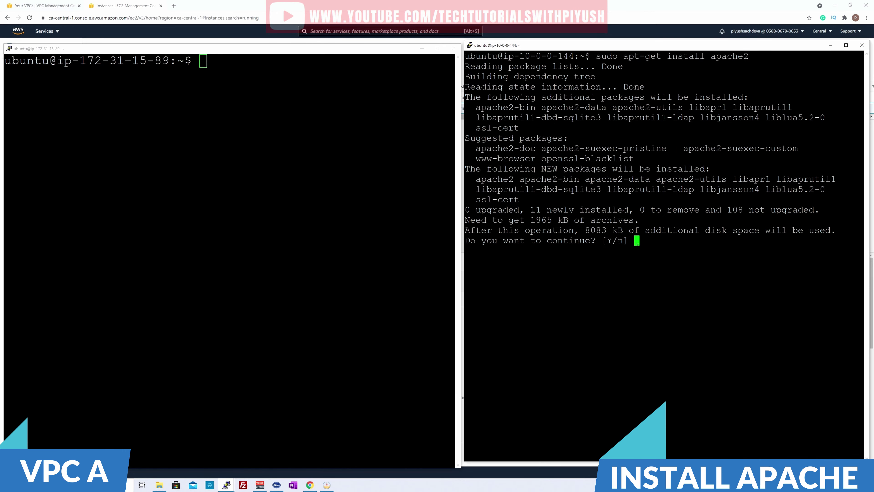
key("Return")
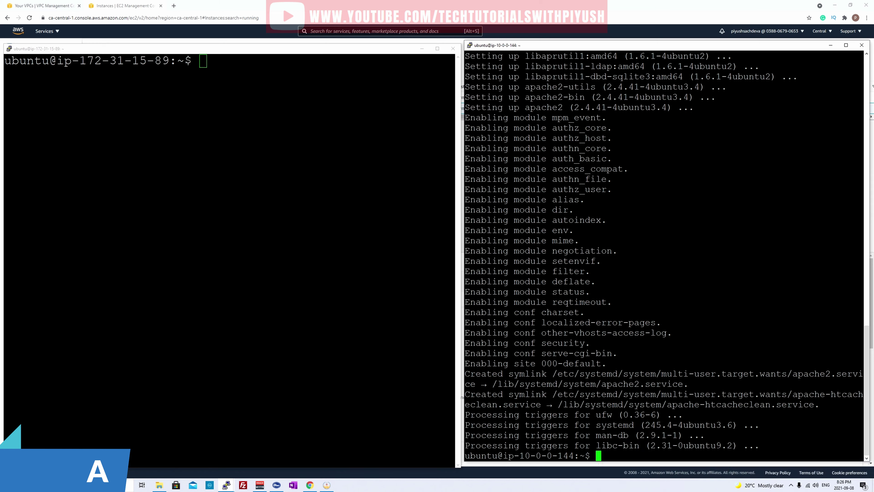
Start the Apache service on secondEC2 with sudo systemctl start apache2.
type("sudo s")
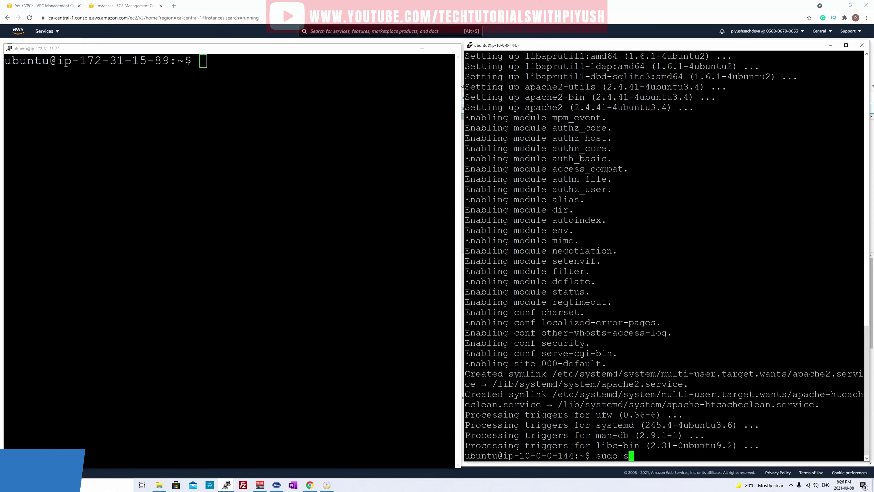
type("ystemctl ")
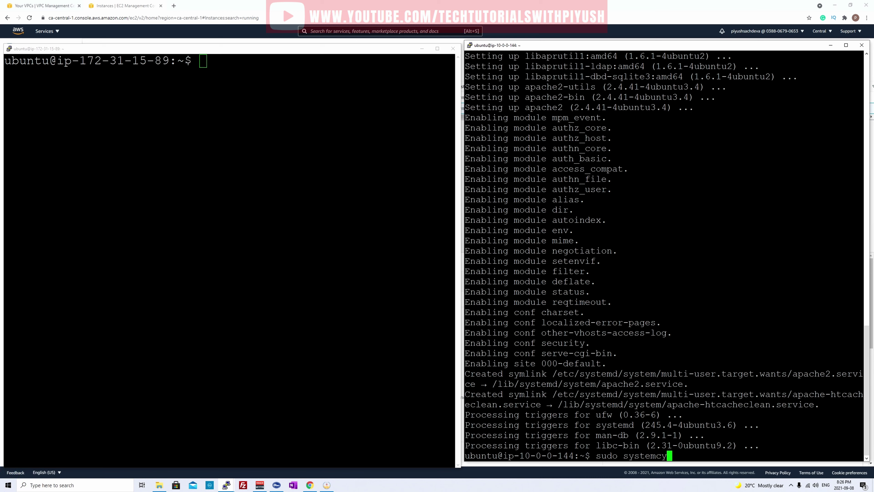
type("start apache2")
key("Return")
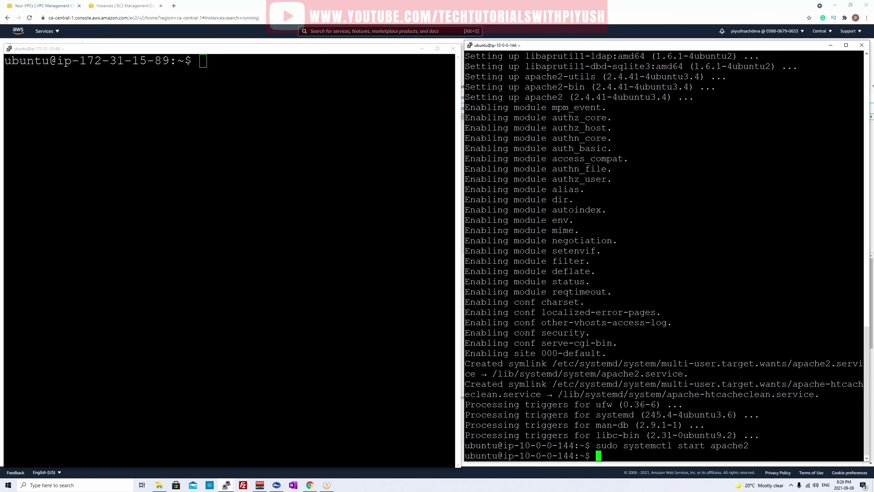
Check the Apache service with sudo systemctl status apache2, leave the status view and clear the terminal.
key("Up")
key("Left")
key("Left")
key("Left")
key("Left")
key("Left")
key("Left")
key("Left")
key("Left")
key("Left")
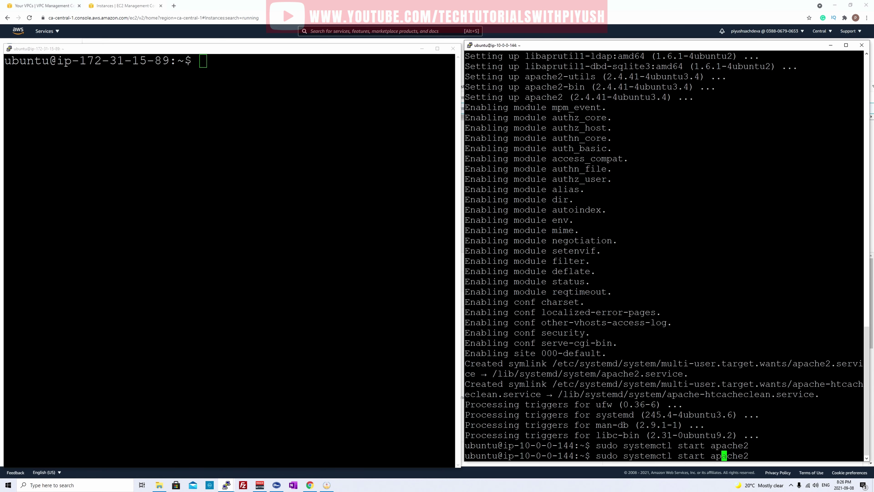
key("Delete")
key("BackSpace")
type("tus")
key("Return")
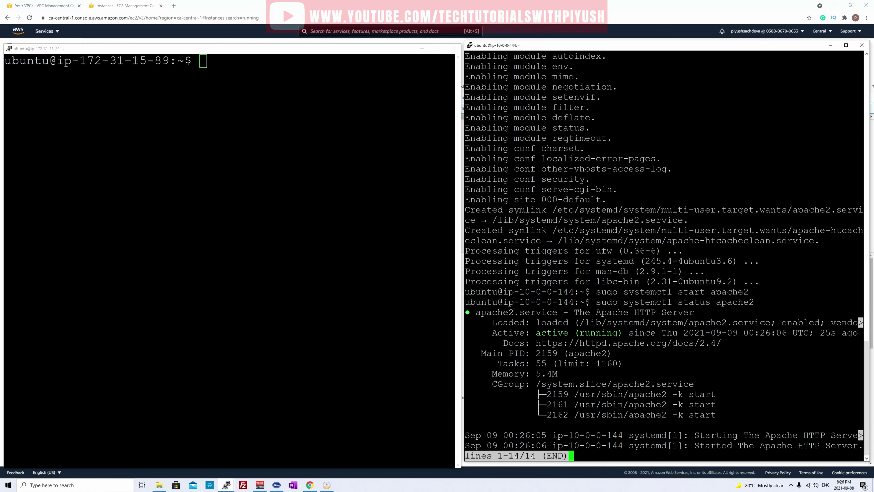
type("q")
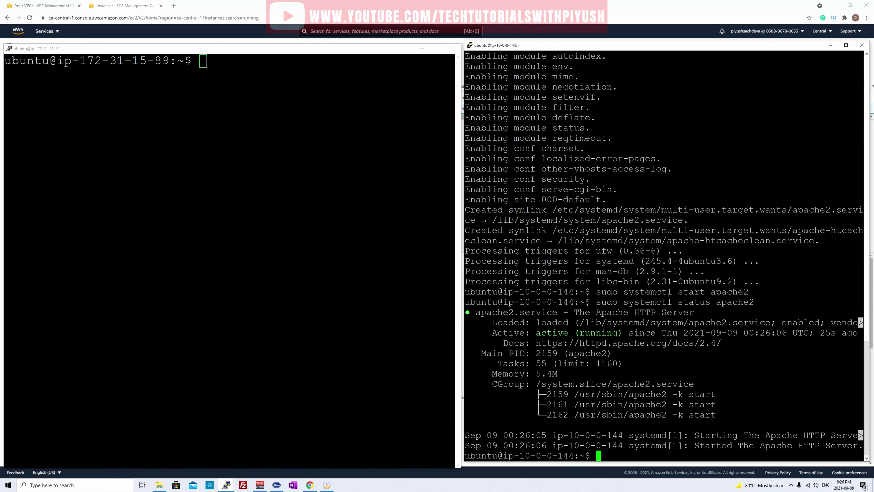
type("cle")
key("Return")
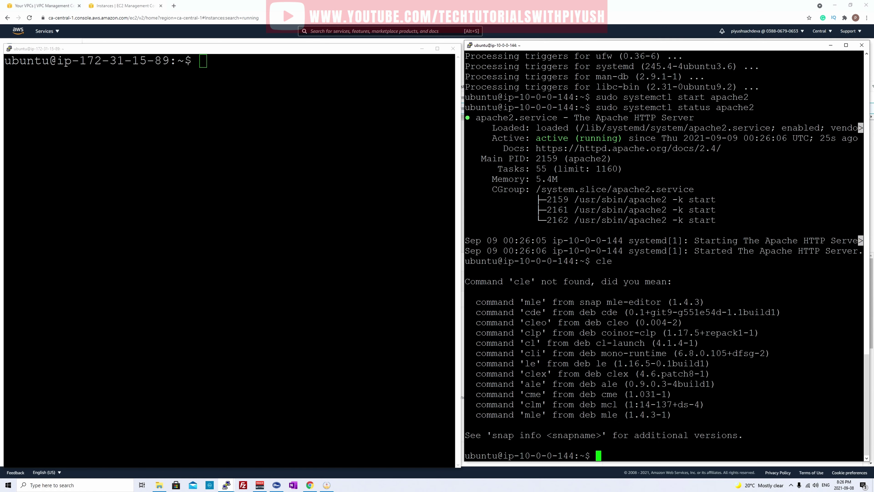
type("clear")
key("Return")
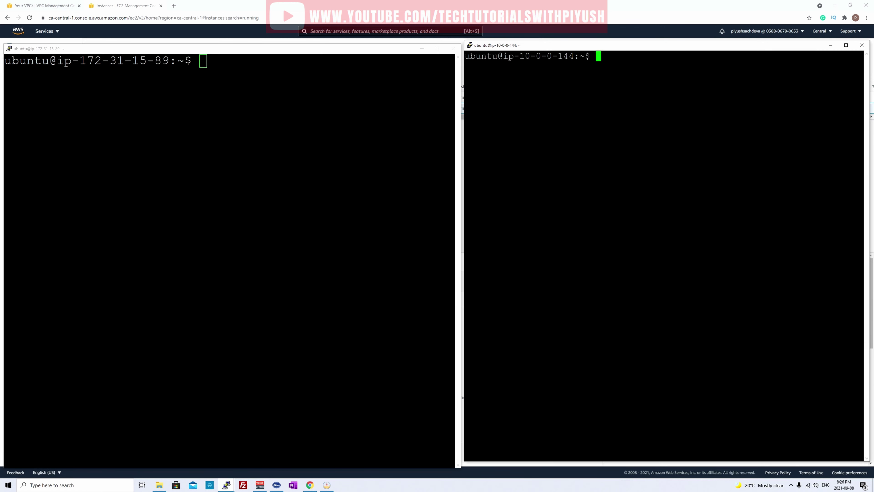
Change to /var/www/html/ on secondEC2 and remove the default page with sudo rm index.html.
type("cd /var/www/html/")
key("Return")
type("ls -")
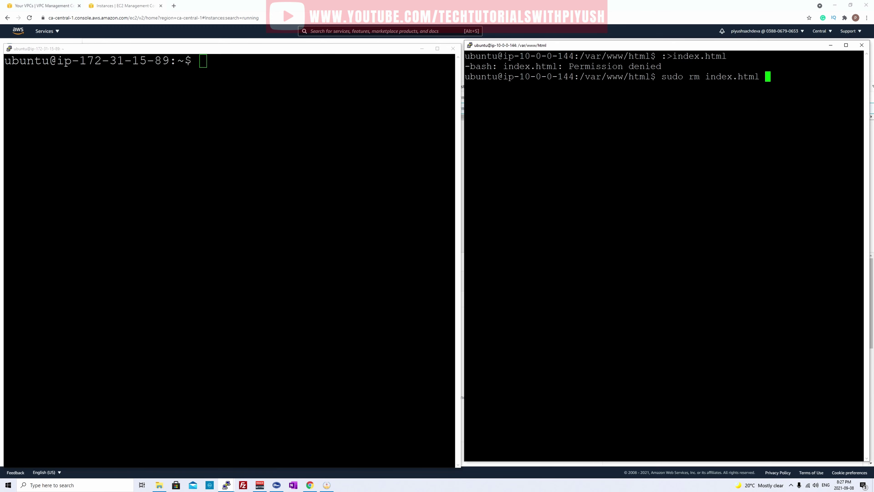
key("Return")
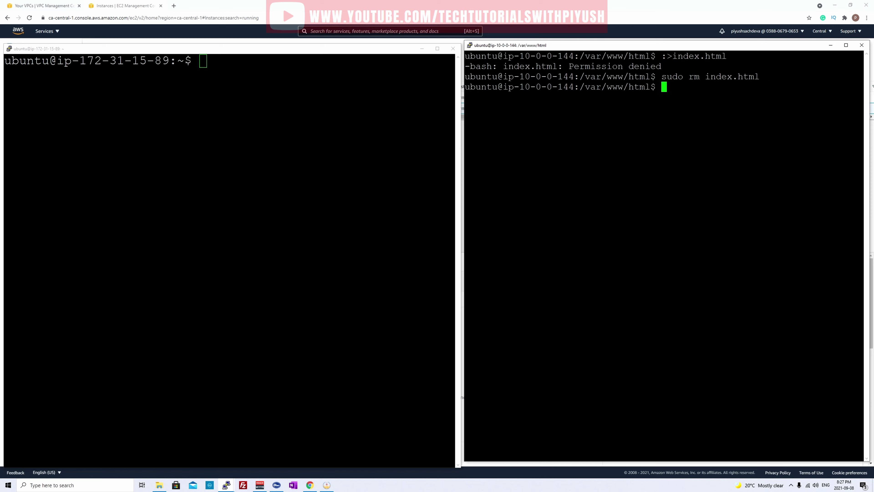
Create a new index.html with sudo vi containing the text "hello world", and save and close it.
type("sudo vi index.html")
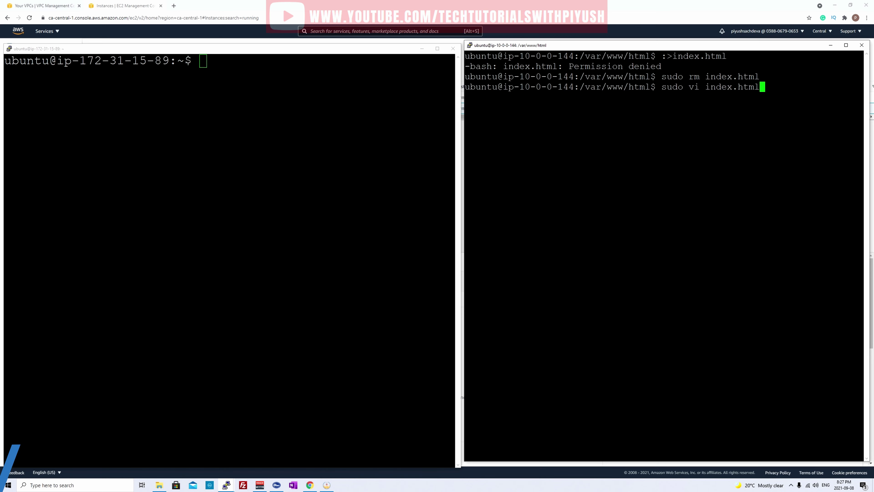
key("Return")
type("i")
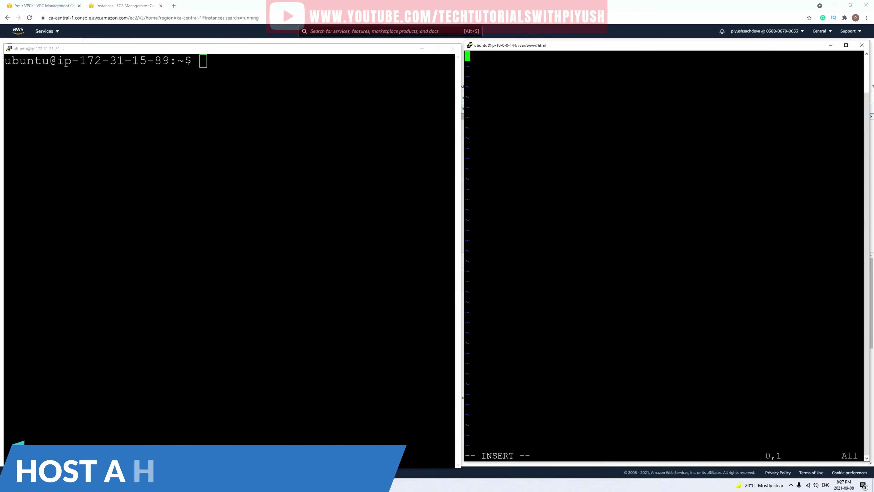
type("hello world")
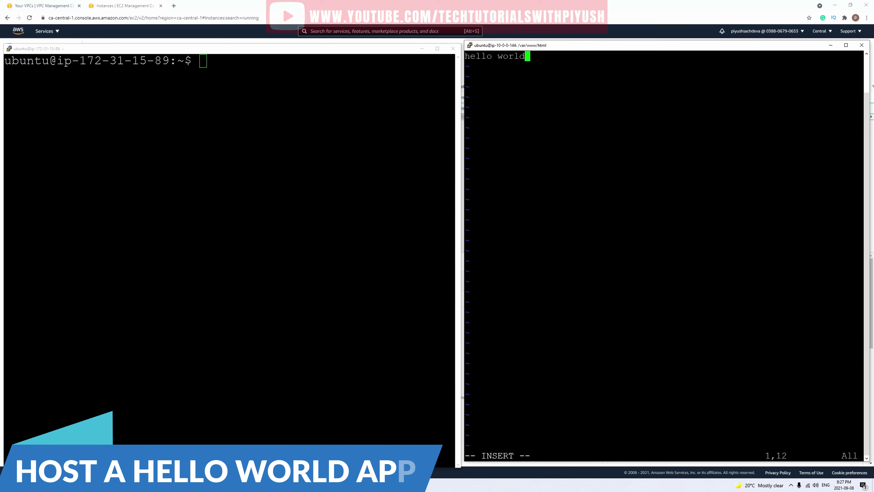
key("Escape")
type(":wq!")
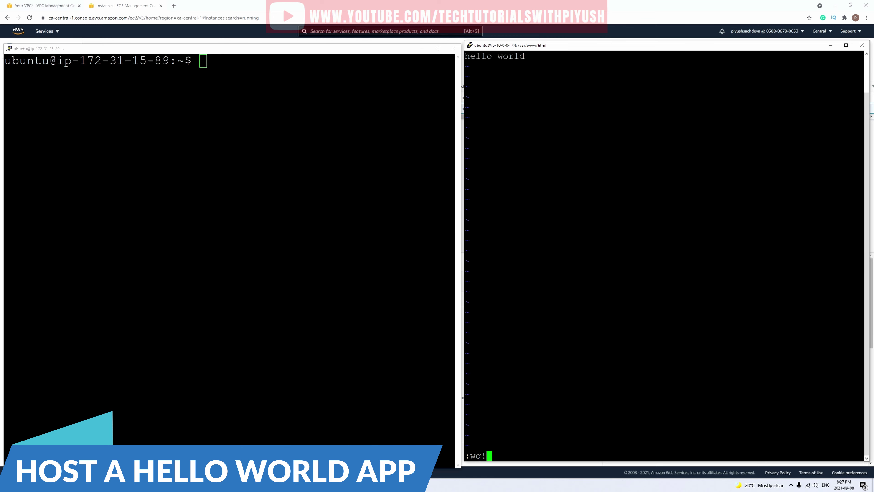
key("Return")
Clear the terminal, test the hosted page with curl localhost:80, and return to the firstec2 terminal session.
key("ctrl+l")
type("curl localho")
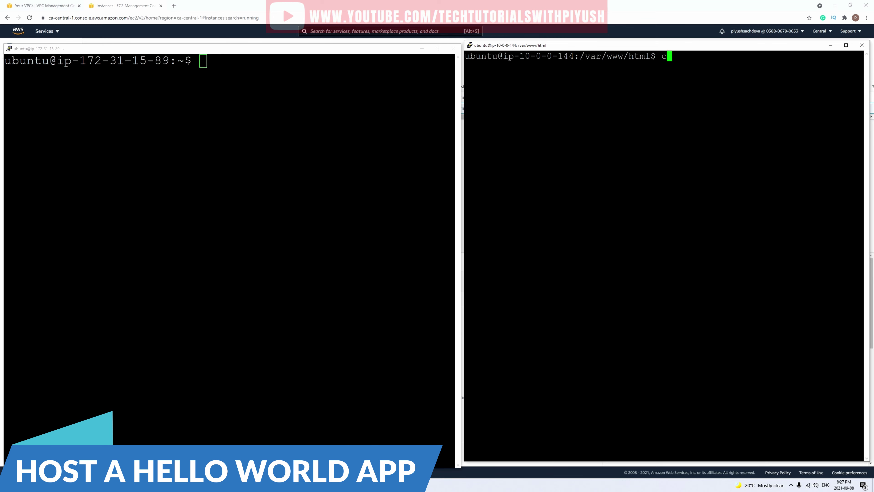
type("st:80")
key("Return")
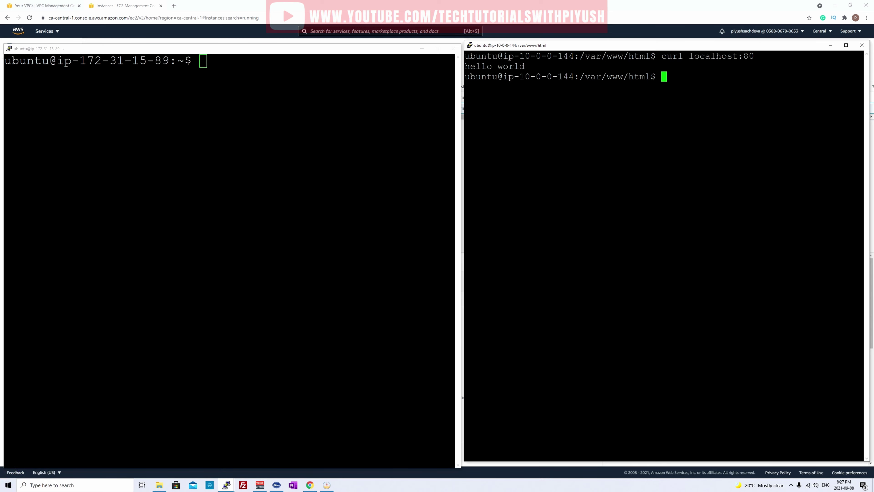
left_click(203, 61)
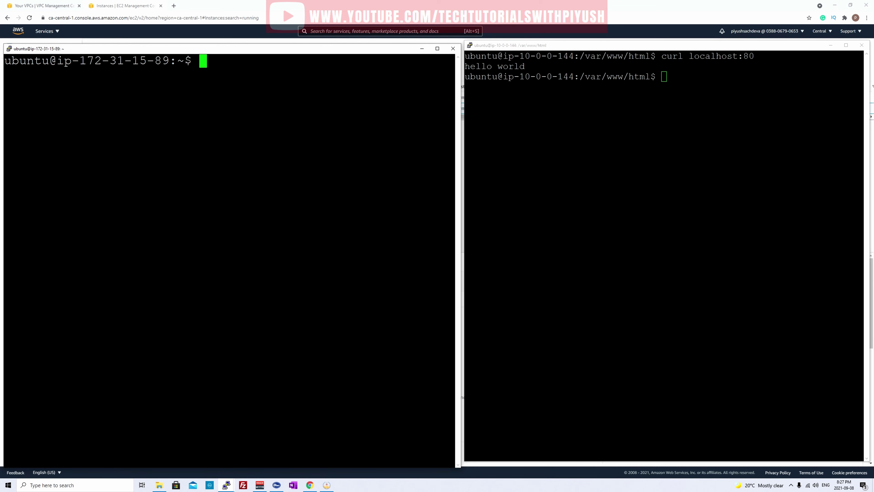
Try to reach the secondEC2 web page from the firstec2 terminal with curl 10.0.0.144:80, and interrupt the request.
type("curl 10.0.0")
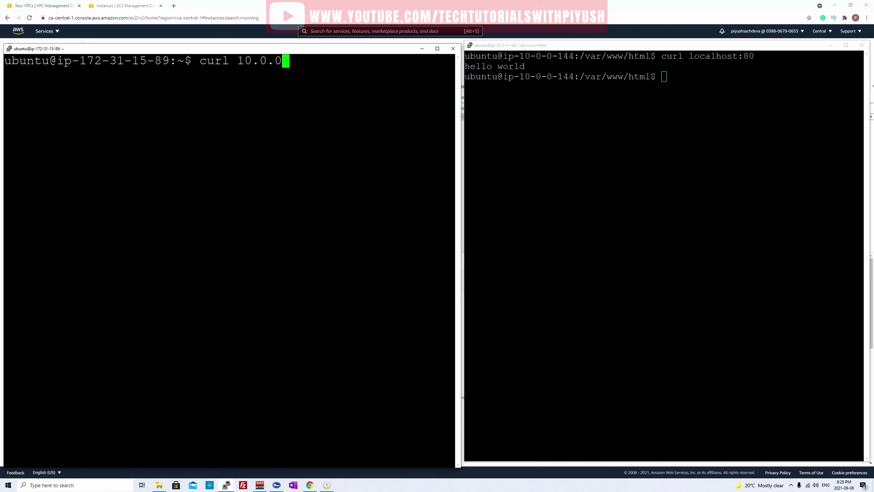
type(".144:80")
key("Return")
key("ctrl+c")
In the AWS VPC console in the browser, add a route with destination 10.0.0.0/16 to the DefaultVPC_RT route table.
left_click(45, 6)
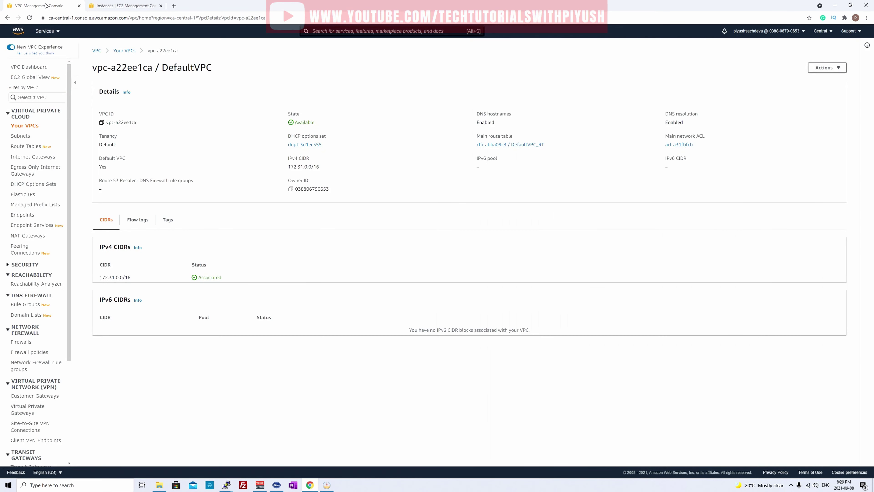
left_click(35, 151)
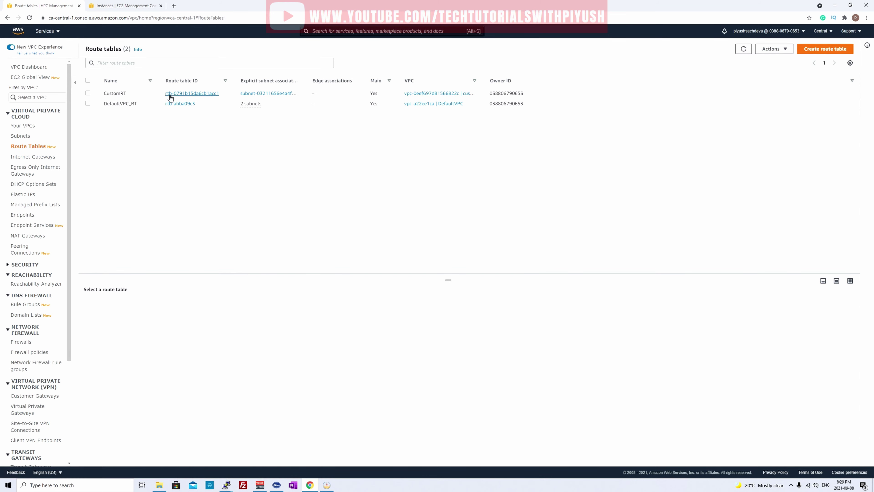
left_click(176, 106)
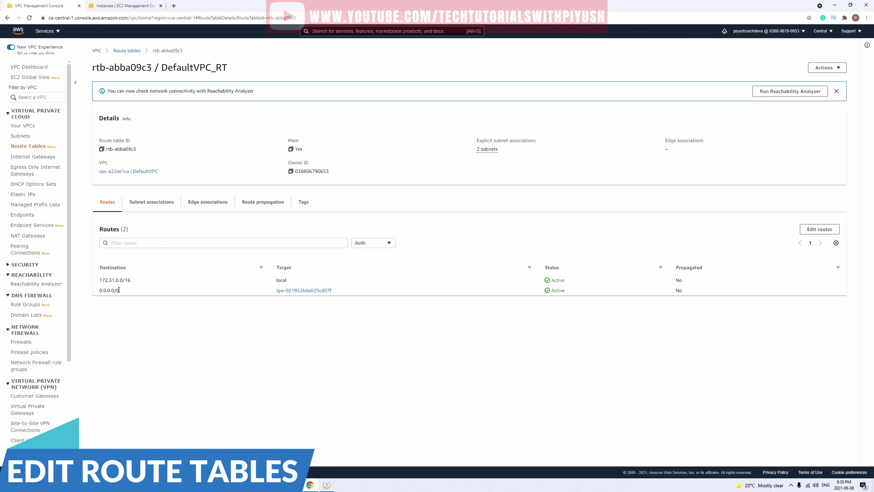
left_click(820, 229)
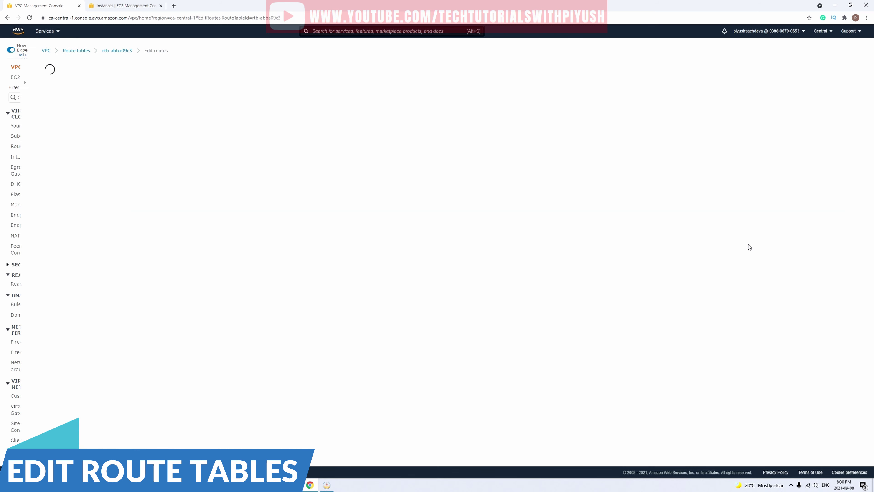
left_click(47, 151)
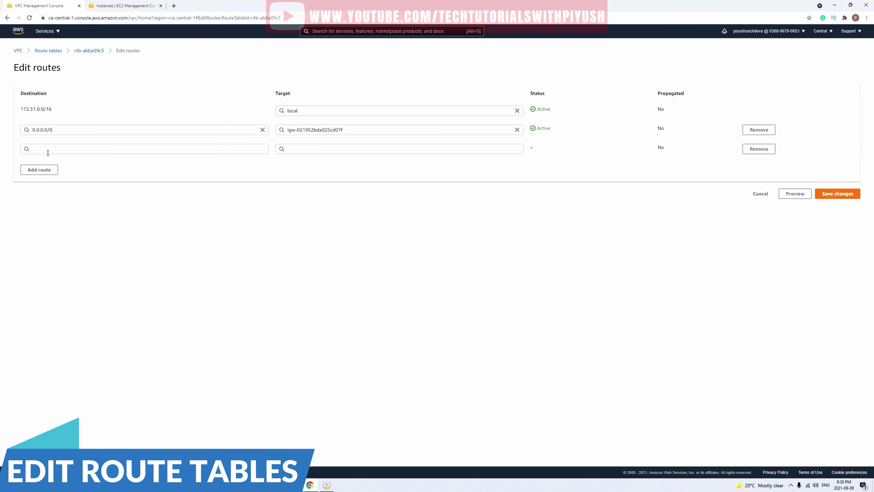
left_click(51, 148)
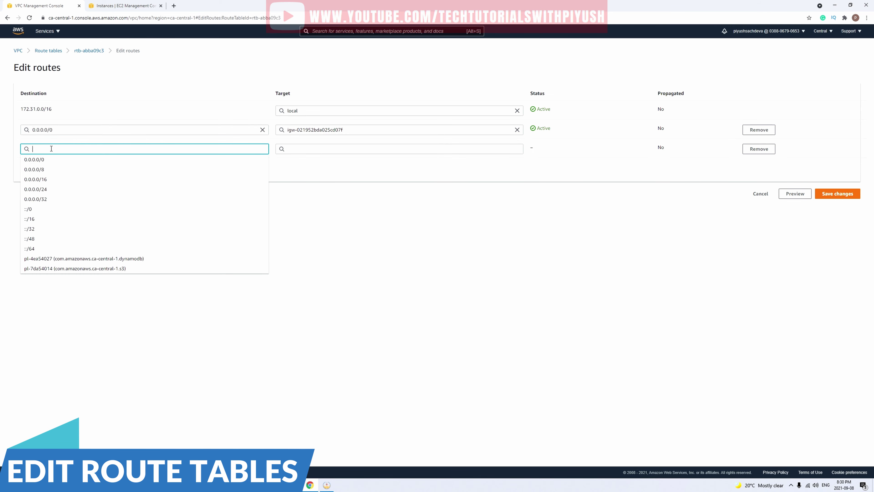
type("10.0.0")
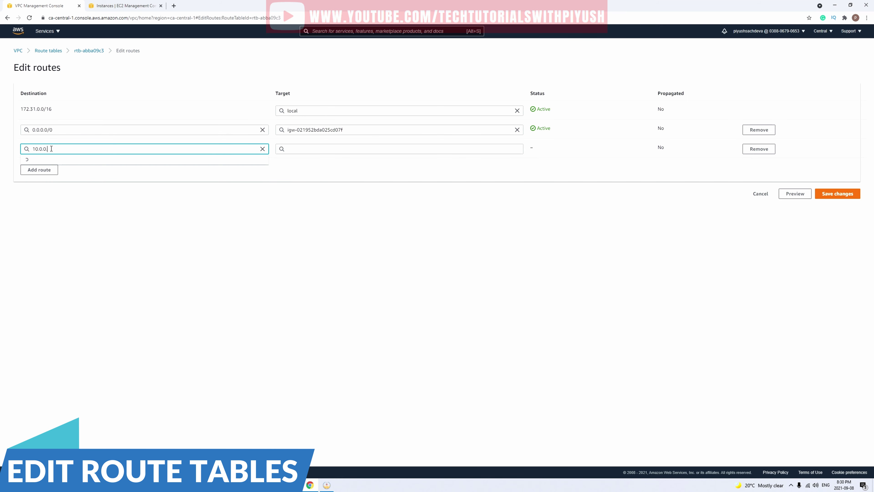
type(".0/16")
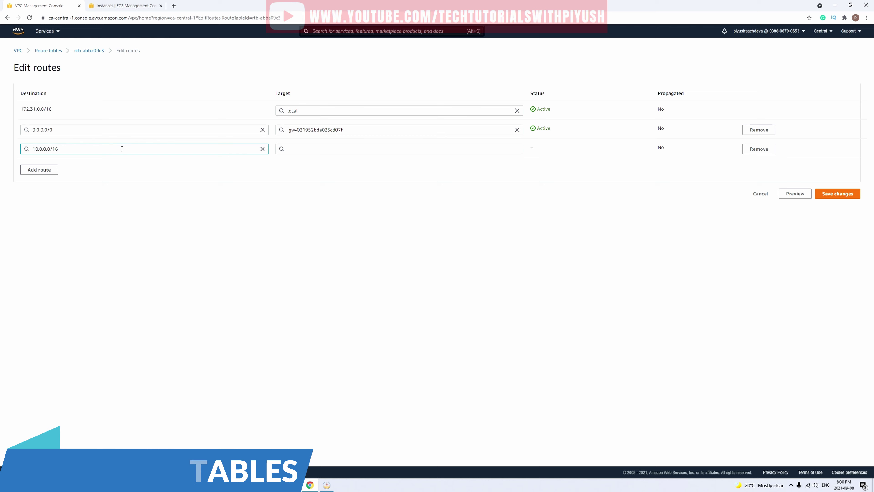
Set the 10.0.0.0/16 route's target to the custompeering peering connection and save the DefaultVPC_RT routes.
left_click(379, 150)
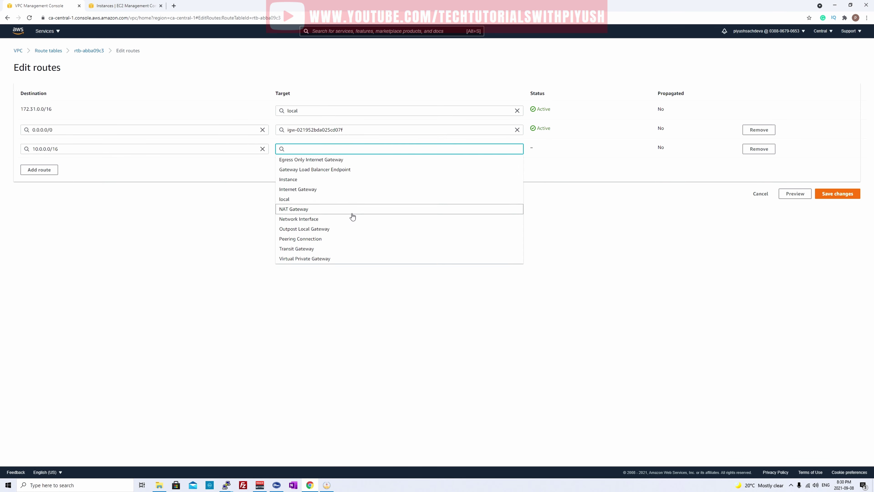
left_click(317, 239)
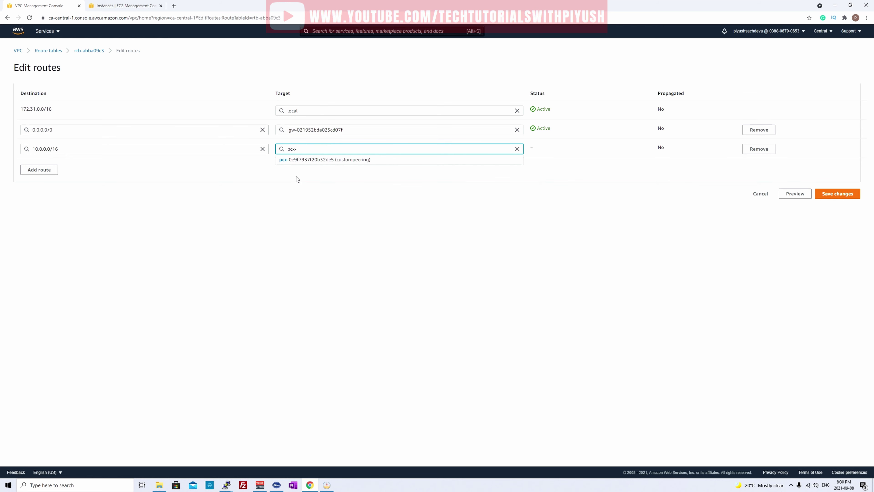
left_click(302, 160)
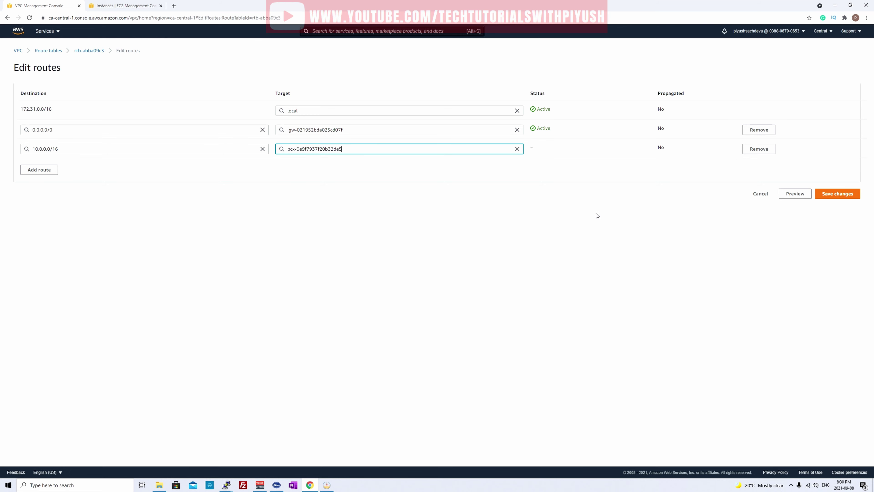
left_click(838, 194)
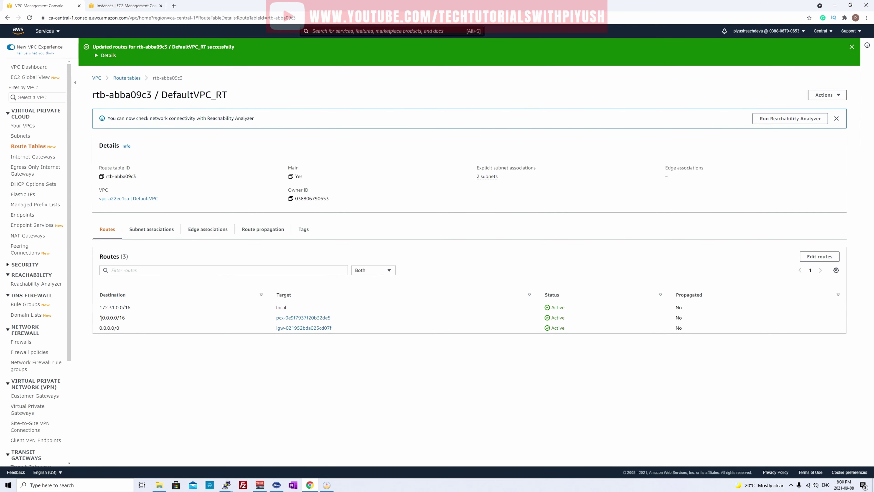
Copy the DefaultVPC destination range 172.31.0.0/16 from the routes and return to the list of route tables.
mouse_move(99, 317)
left_mouse_down()
mouse_move(143, 314)
mouse_move(96, 311)
left_mouse_up()
key("ctrl+c")
left_click(135, 353)
left_click(179, 363)
left_click(127, 78)
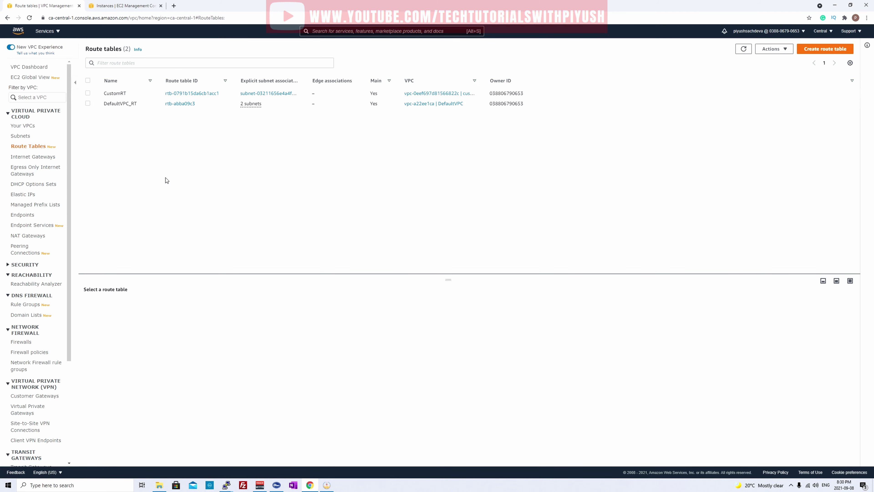
Edit the routes of CustomRT and add a new route with destination 172.31.0.0/16.
left_click(88, 94)
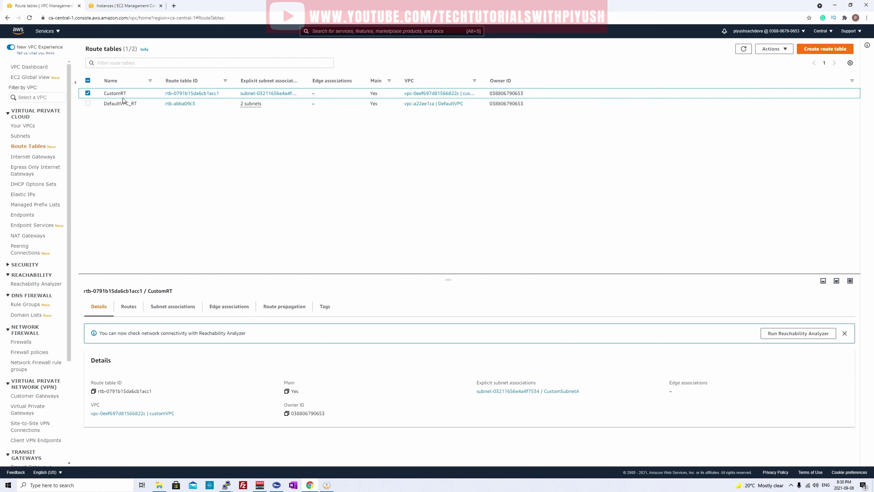
left_click(134, 308)
left_click(829, 334)
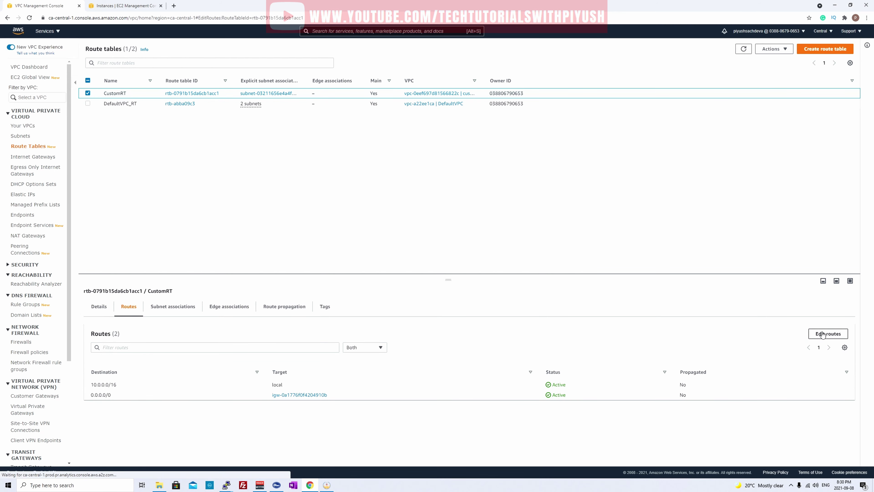
left_click(39, 150)
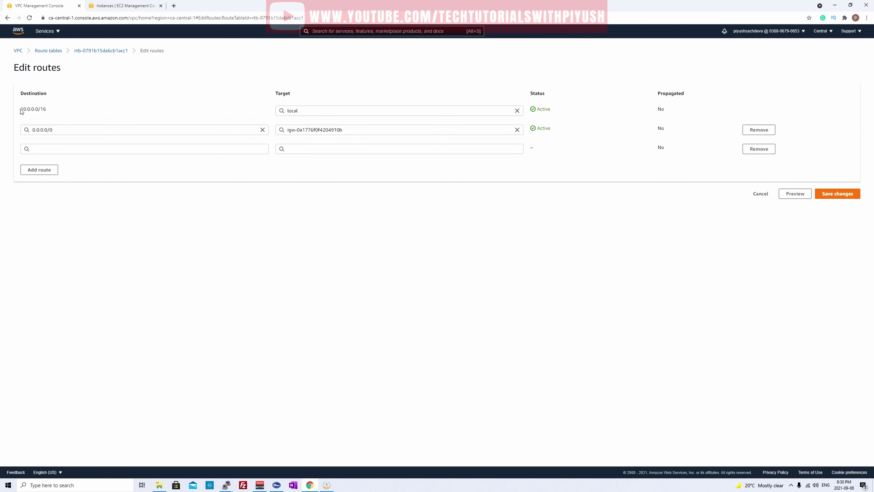
left_click_drag(20, 109, 47, 109)
left_click(40, 149)
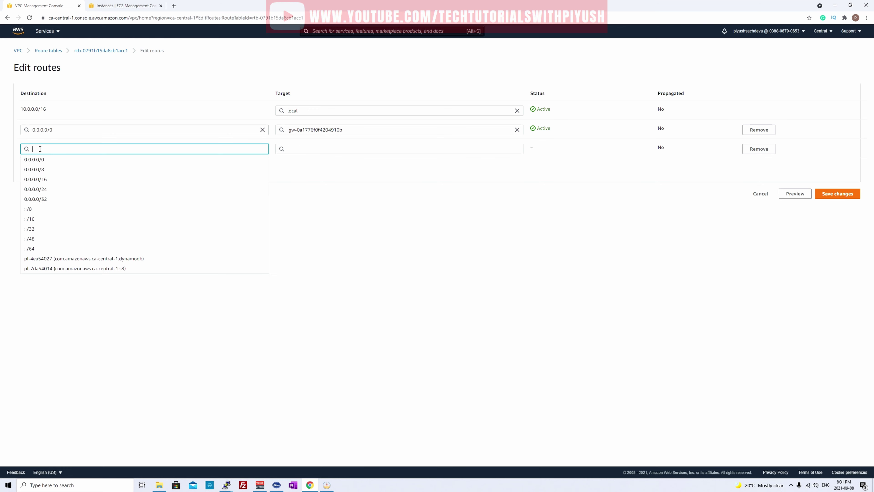
key("ctrl+v")
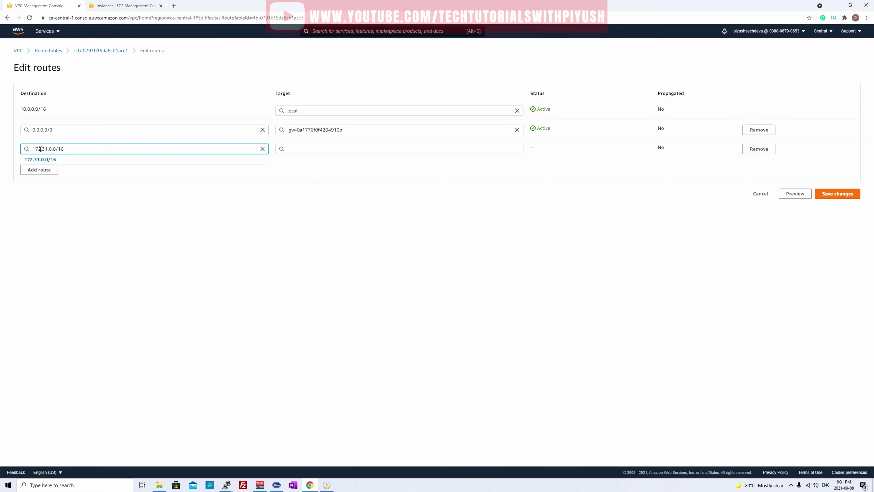
left_click(62, 160)
Set the 172.31.0.0/16 route's target to the custompeering peering connection and save the CustomRT routes.
left_click(319, 150)
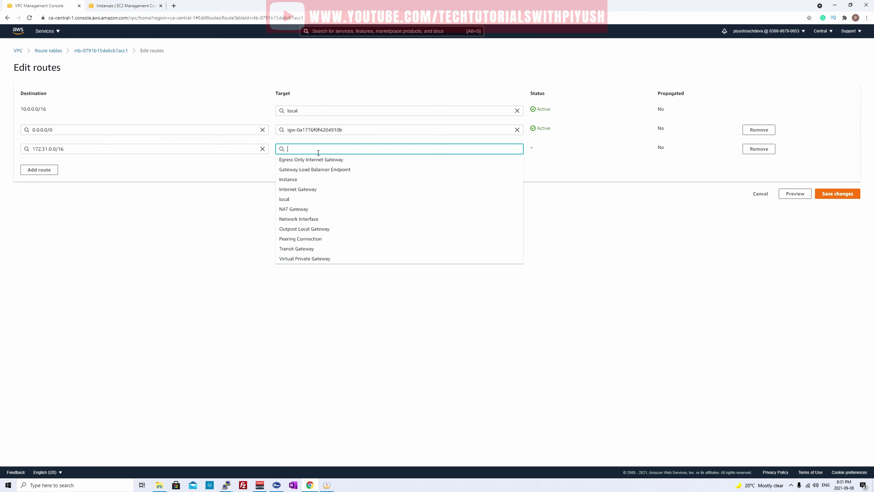
left_click(337, 239)
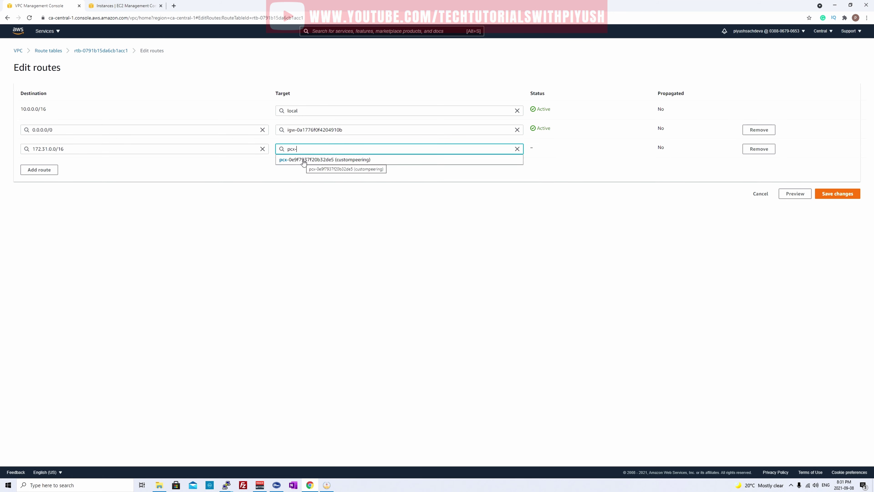
left_click(303, 160)
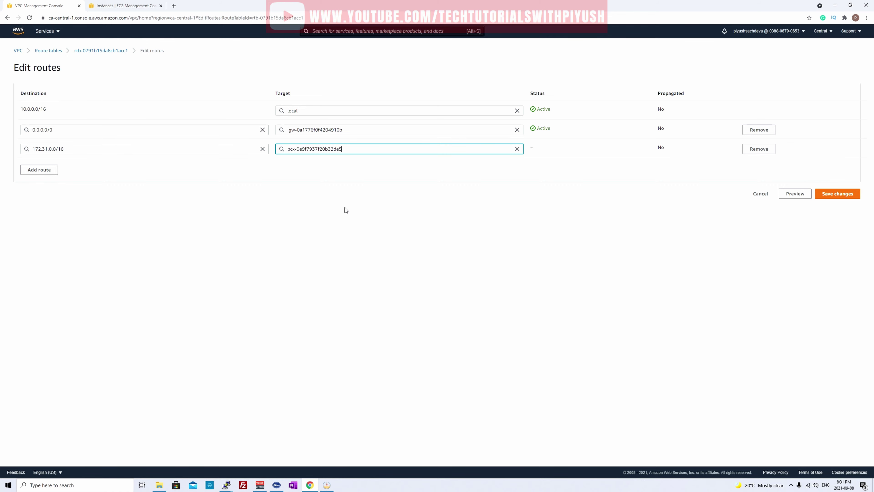
left_click(840, 193)
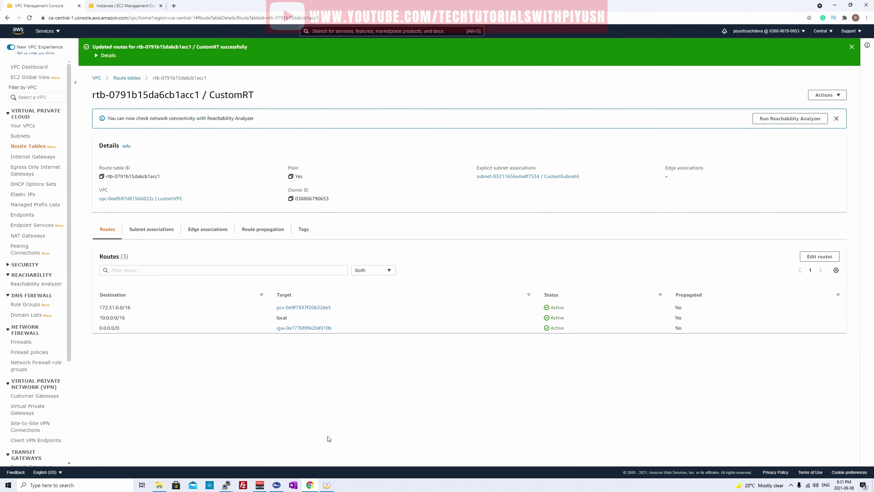
Switch to the PuTTY terminals and test the page locally on secondEC2 again with curl localhost:80.
left_click(226, 485)
left_click(216, 469)
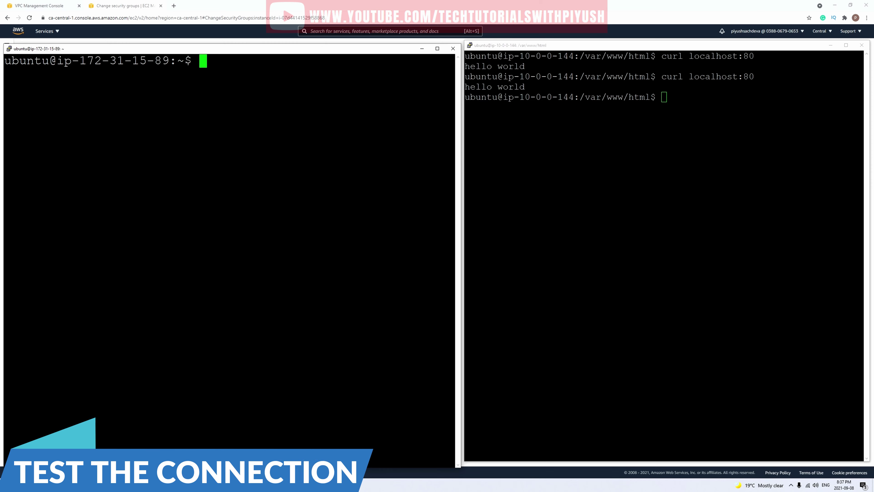
key("alt+Tab")
key("Up")
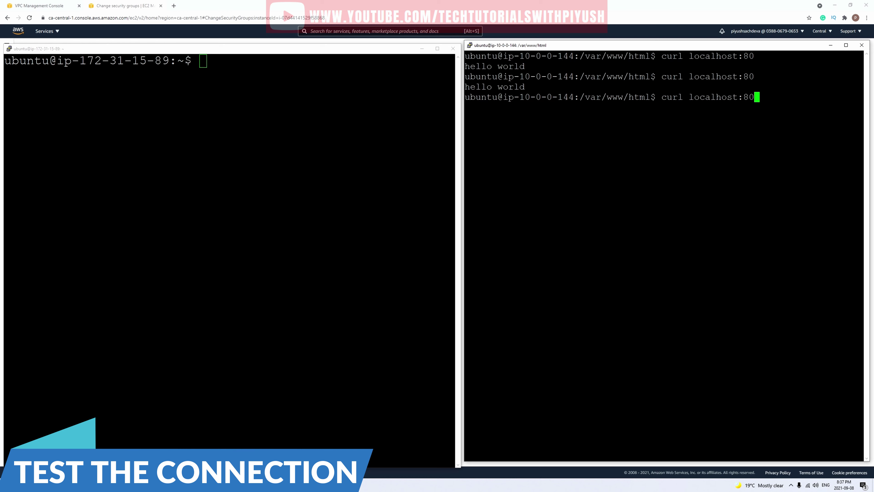
key("Return")
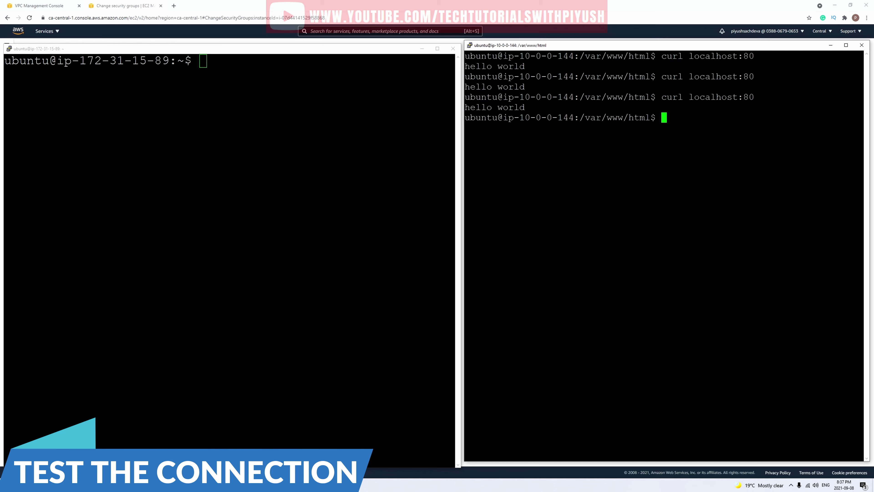
Test the peering connection from the firstec2 terminal by running curl 10.0.0.144:80 again.
key("alt+Tab")
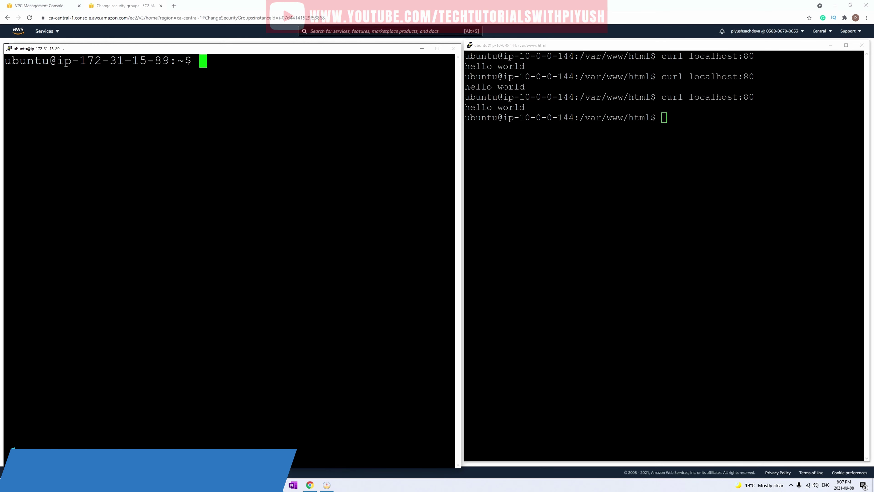
key("Up")
key("Up")
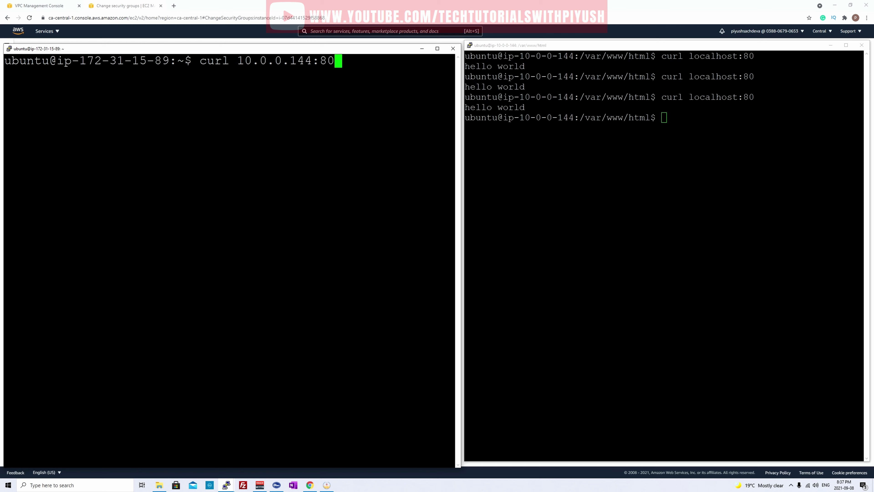
key("Return")
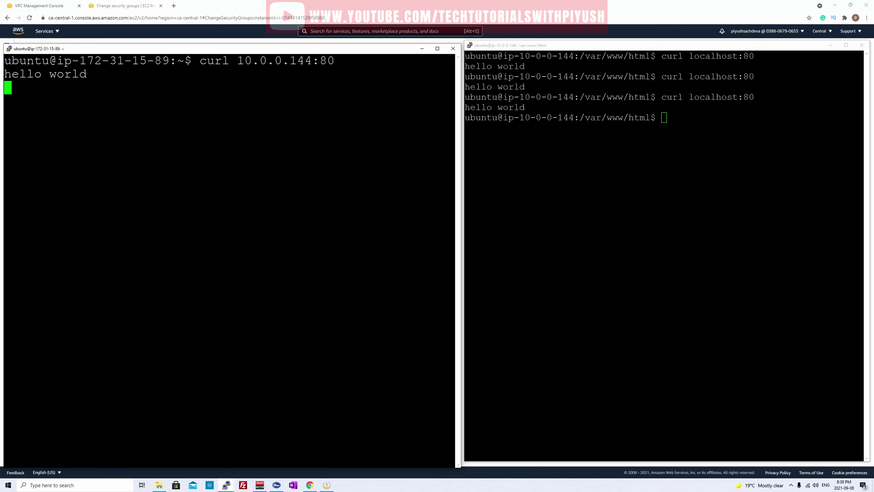